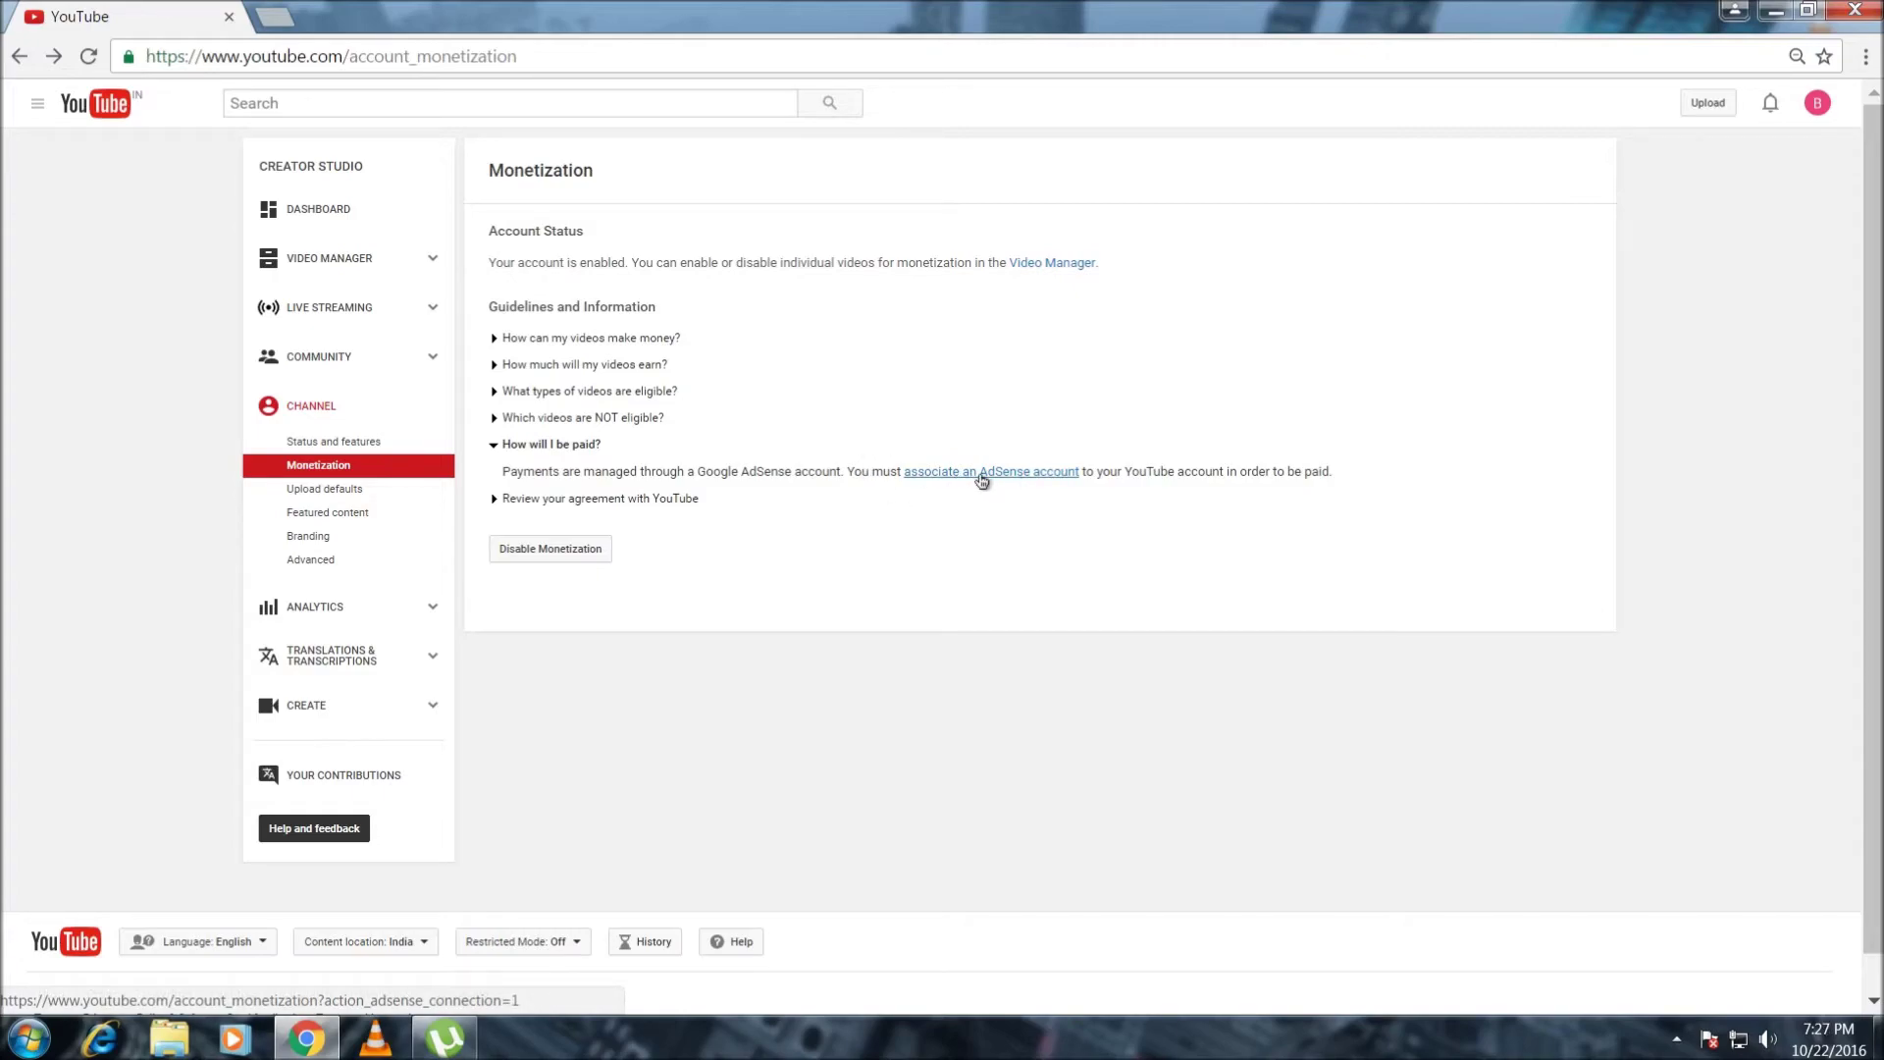
- Start associating an AdSense account and continue past the redirect notice to AdSense sign-up
left_click(981, 476)
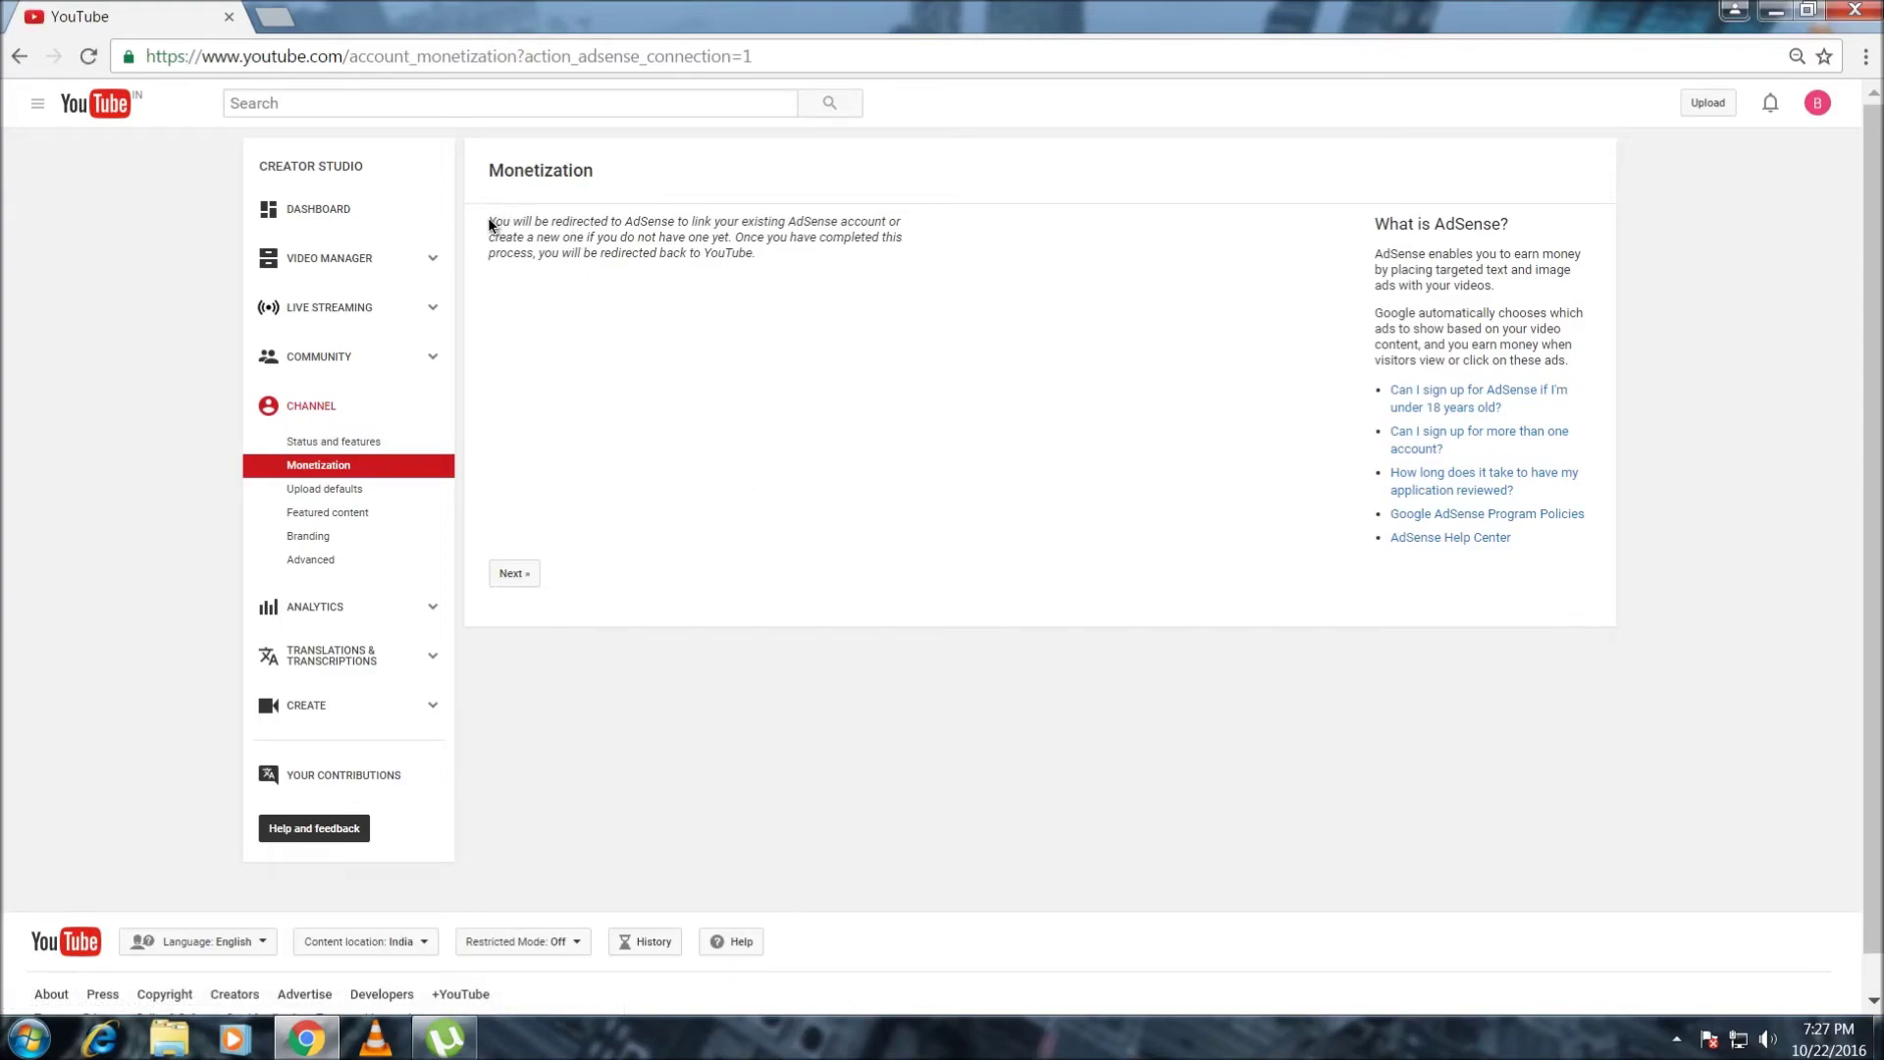
left_click_drag(489, 222, 849, 282)
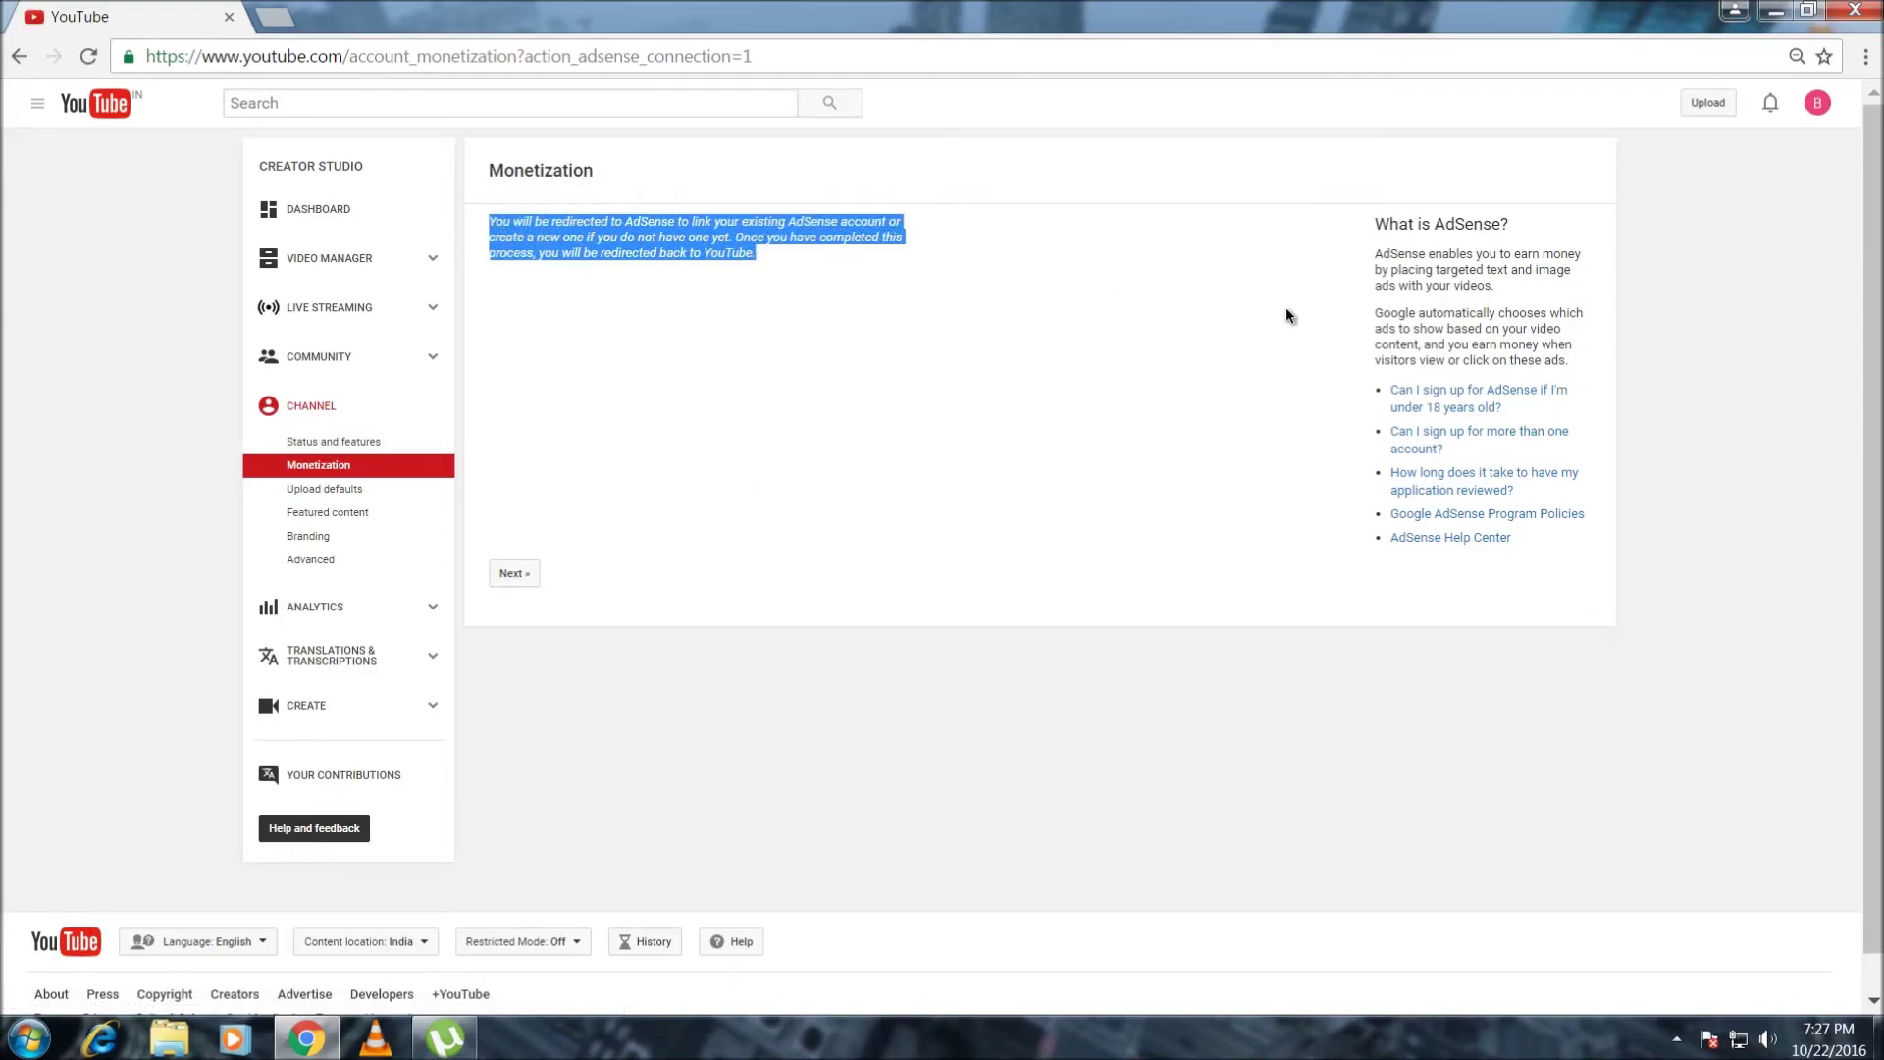
left_click(771, 267)
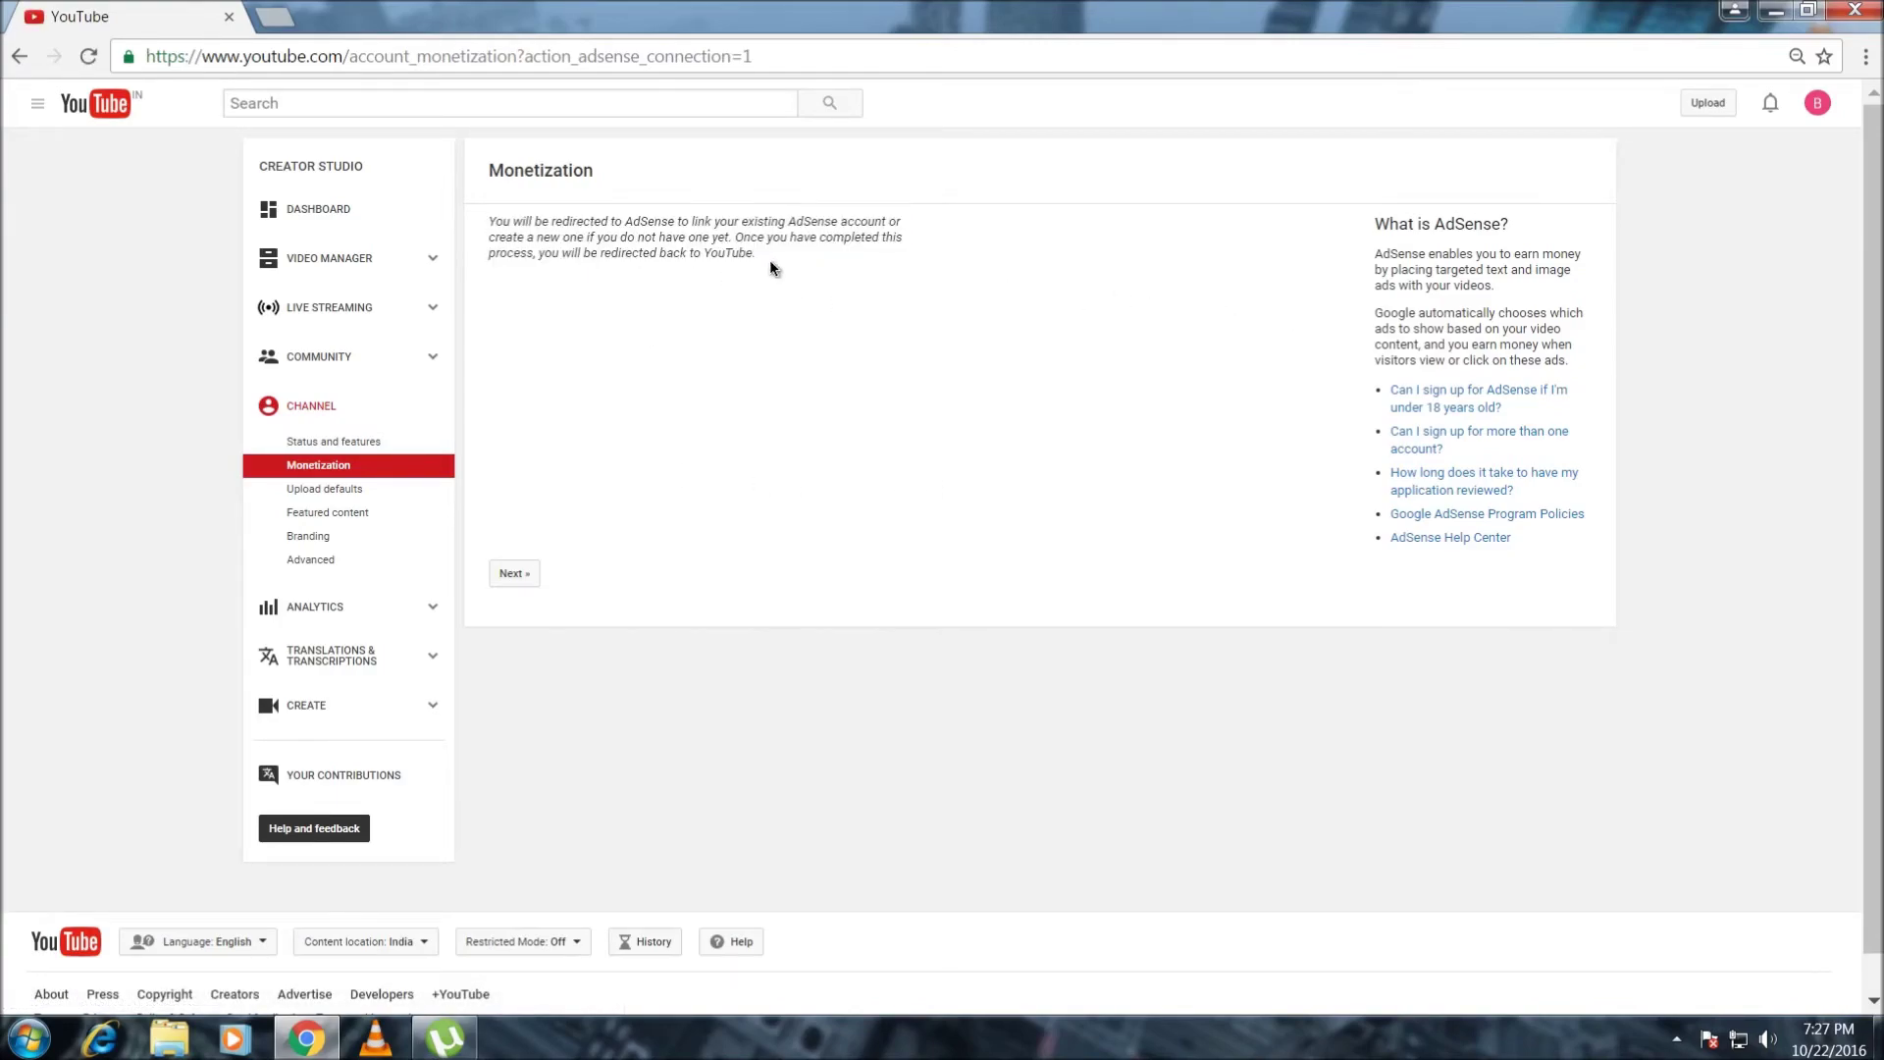
left_click(512, 575)
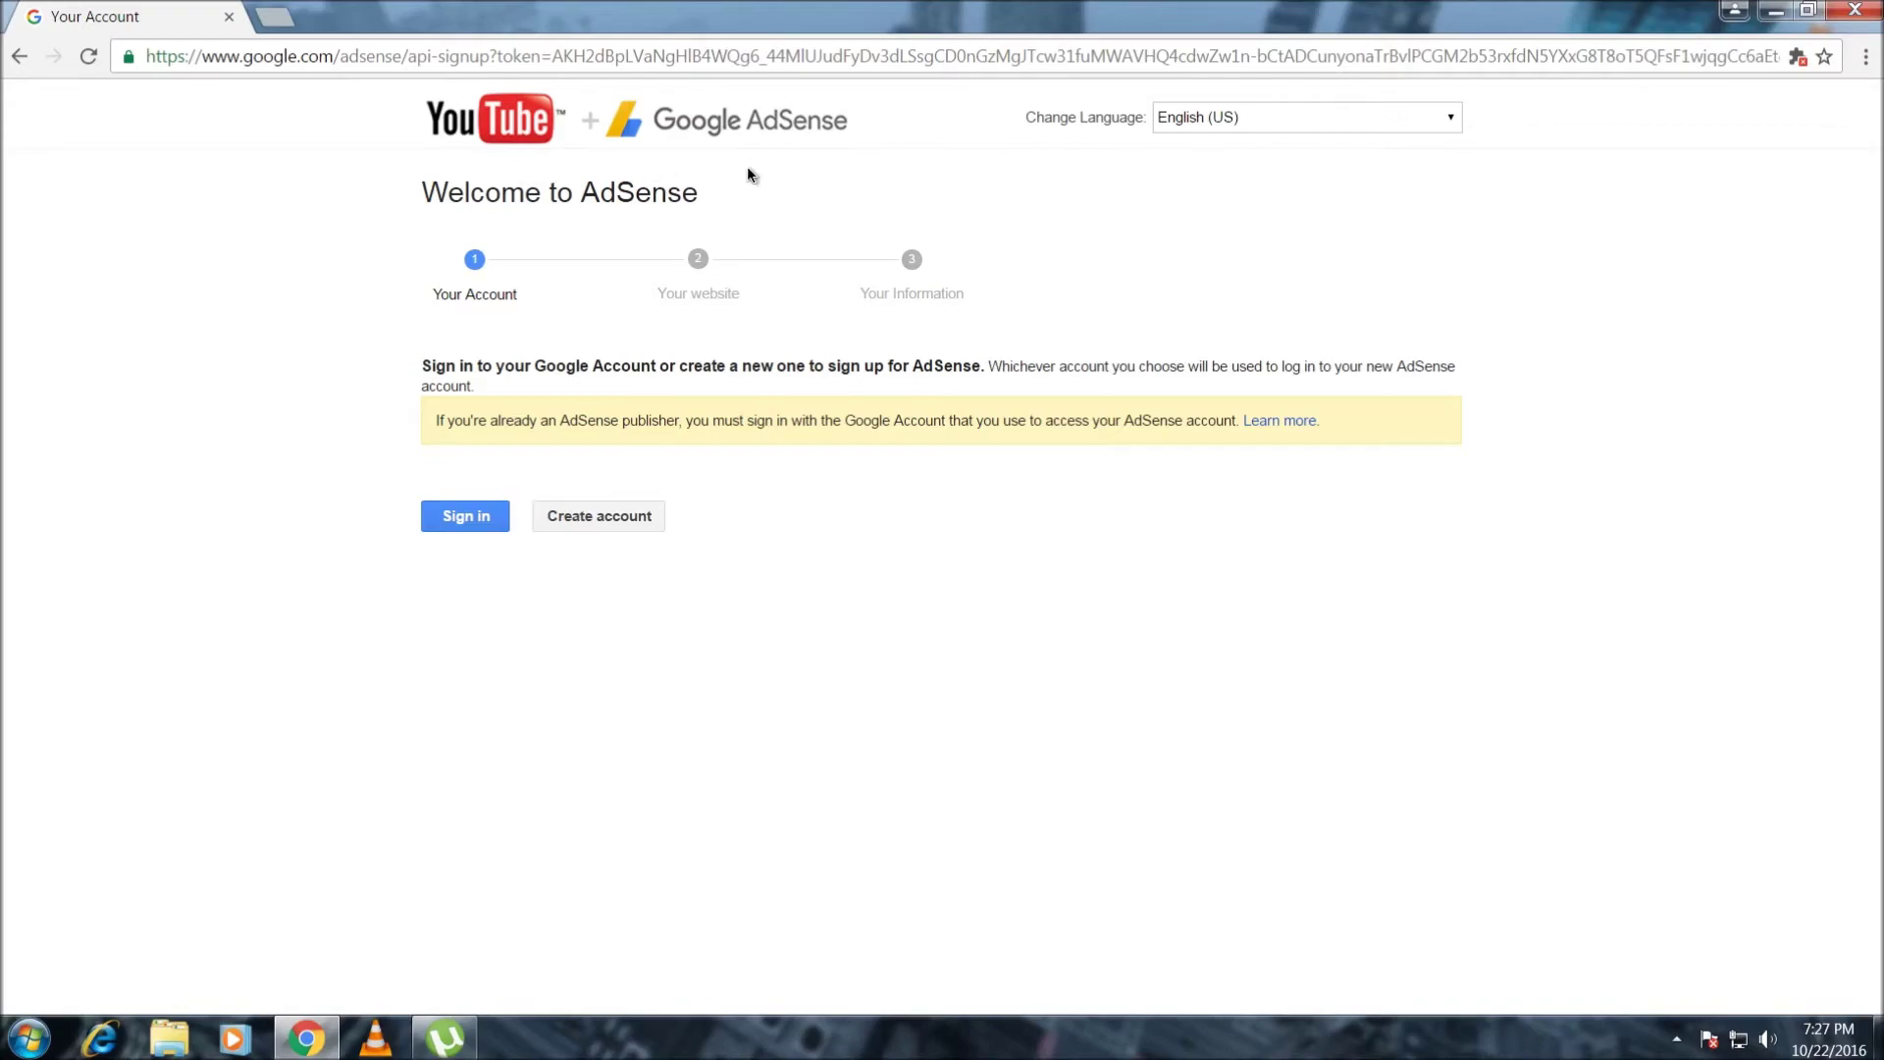
- Sign in to AdSense, keep English as content language, and note the channel URL in a new tab
left_click(475, 520)
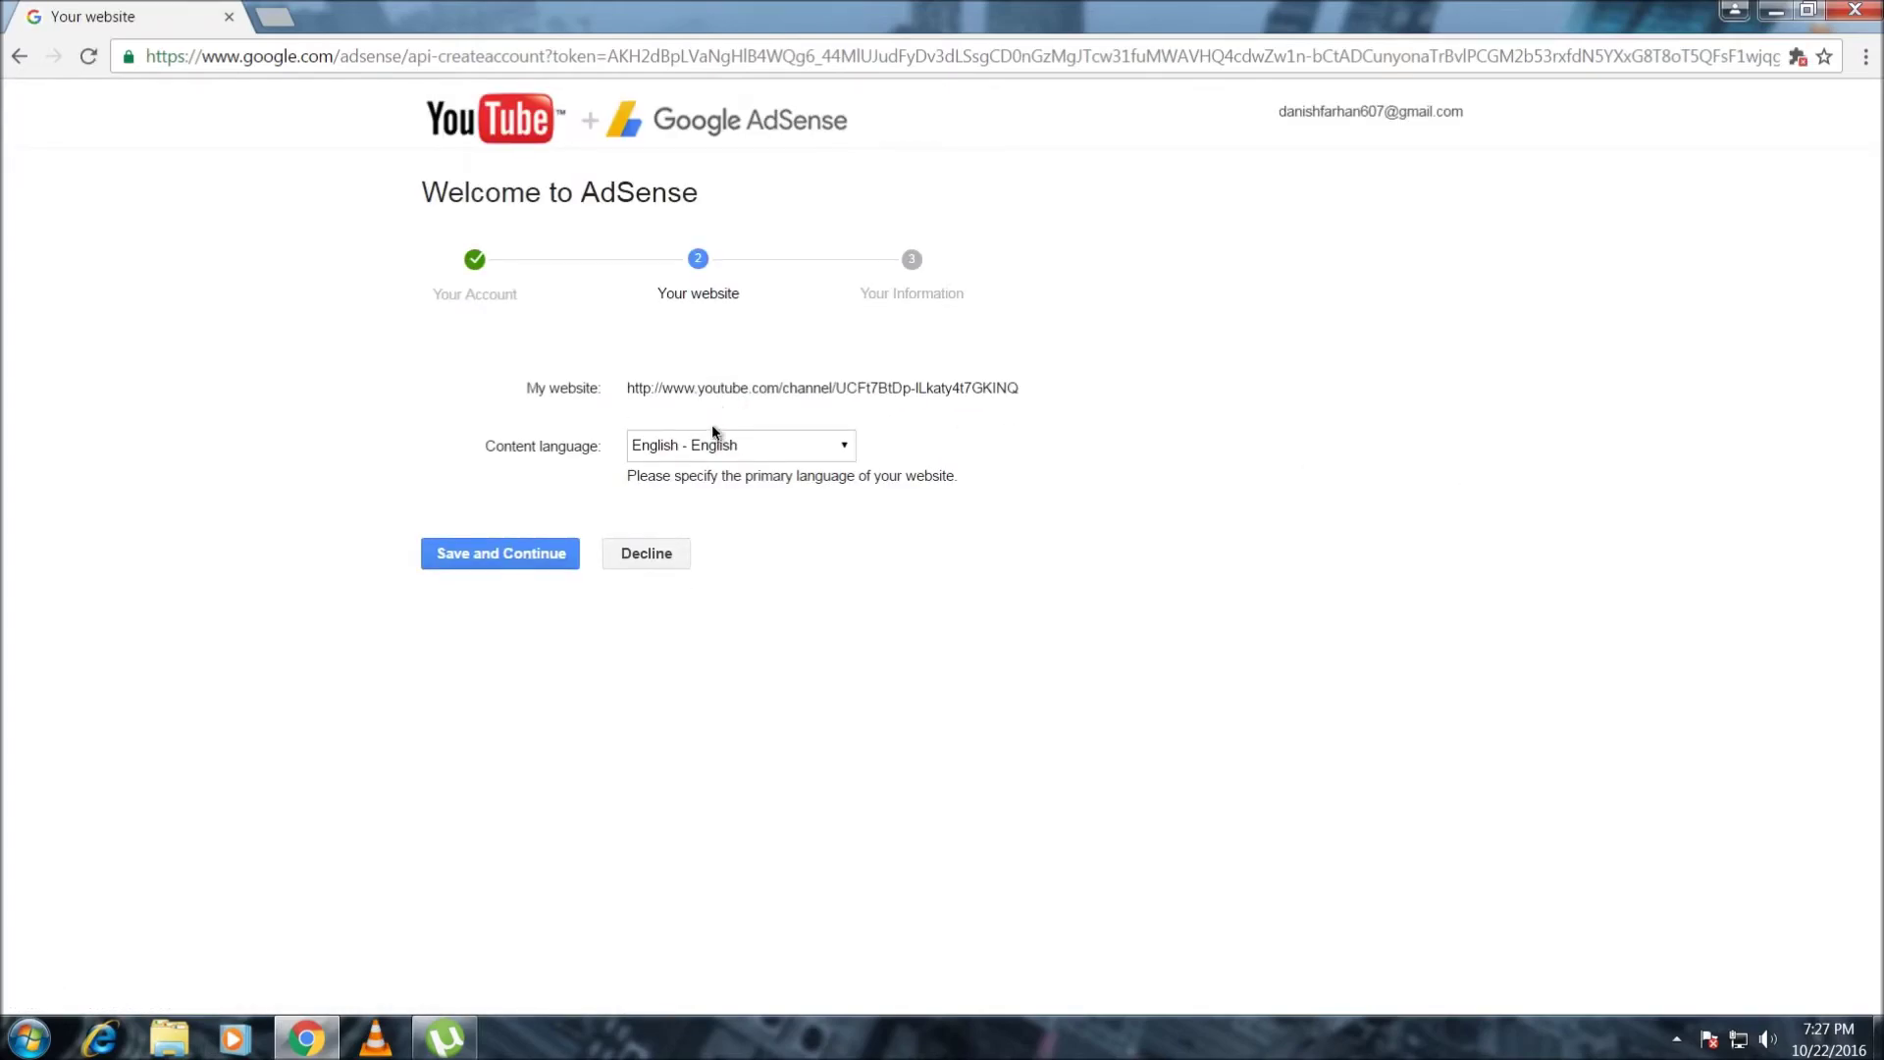
left_click(841, 447)
left_click(841, 447)
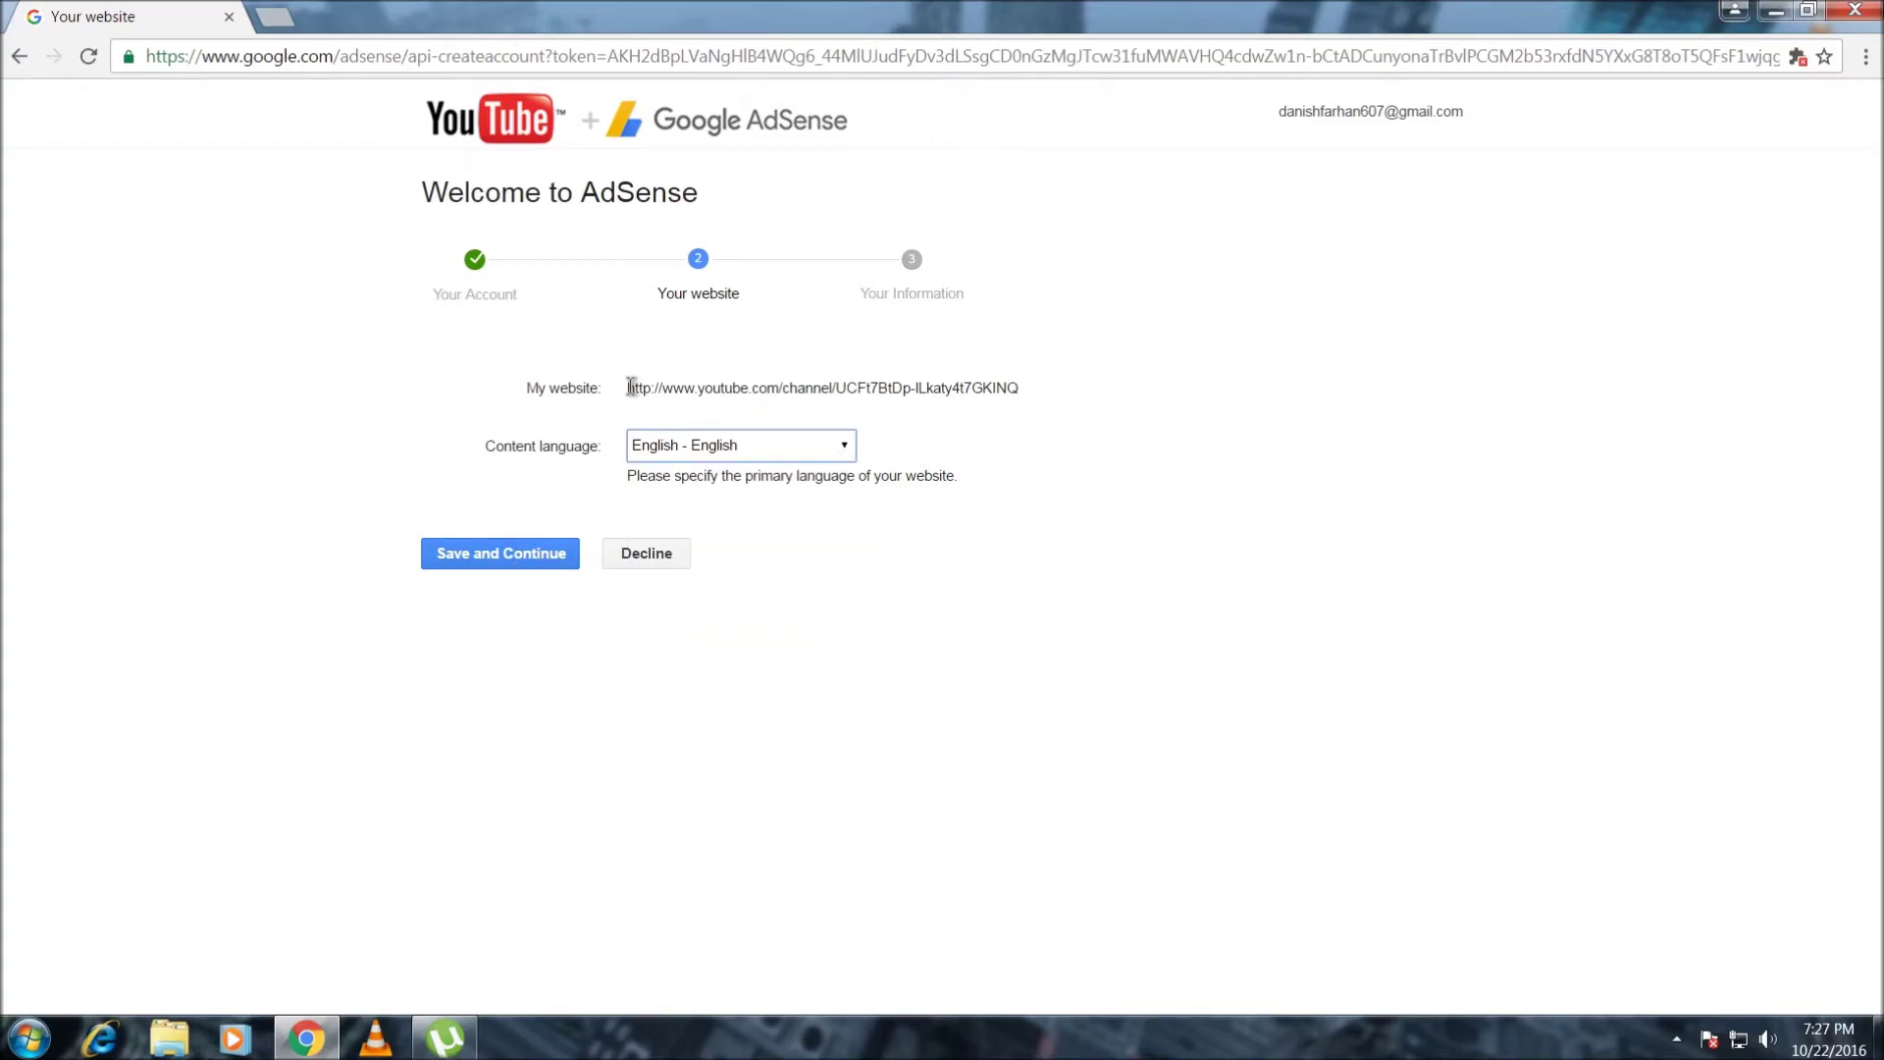
left_click_drag(631, 388, 1056, 373)
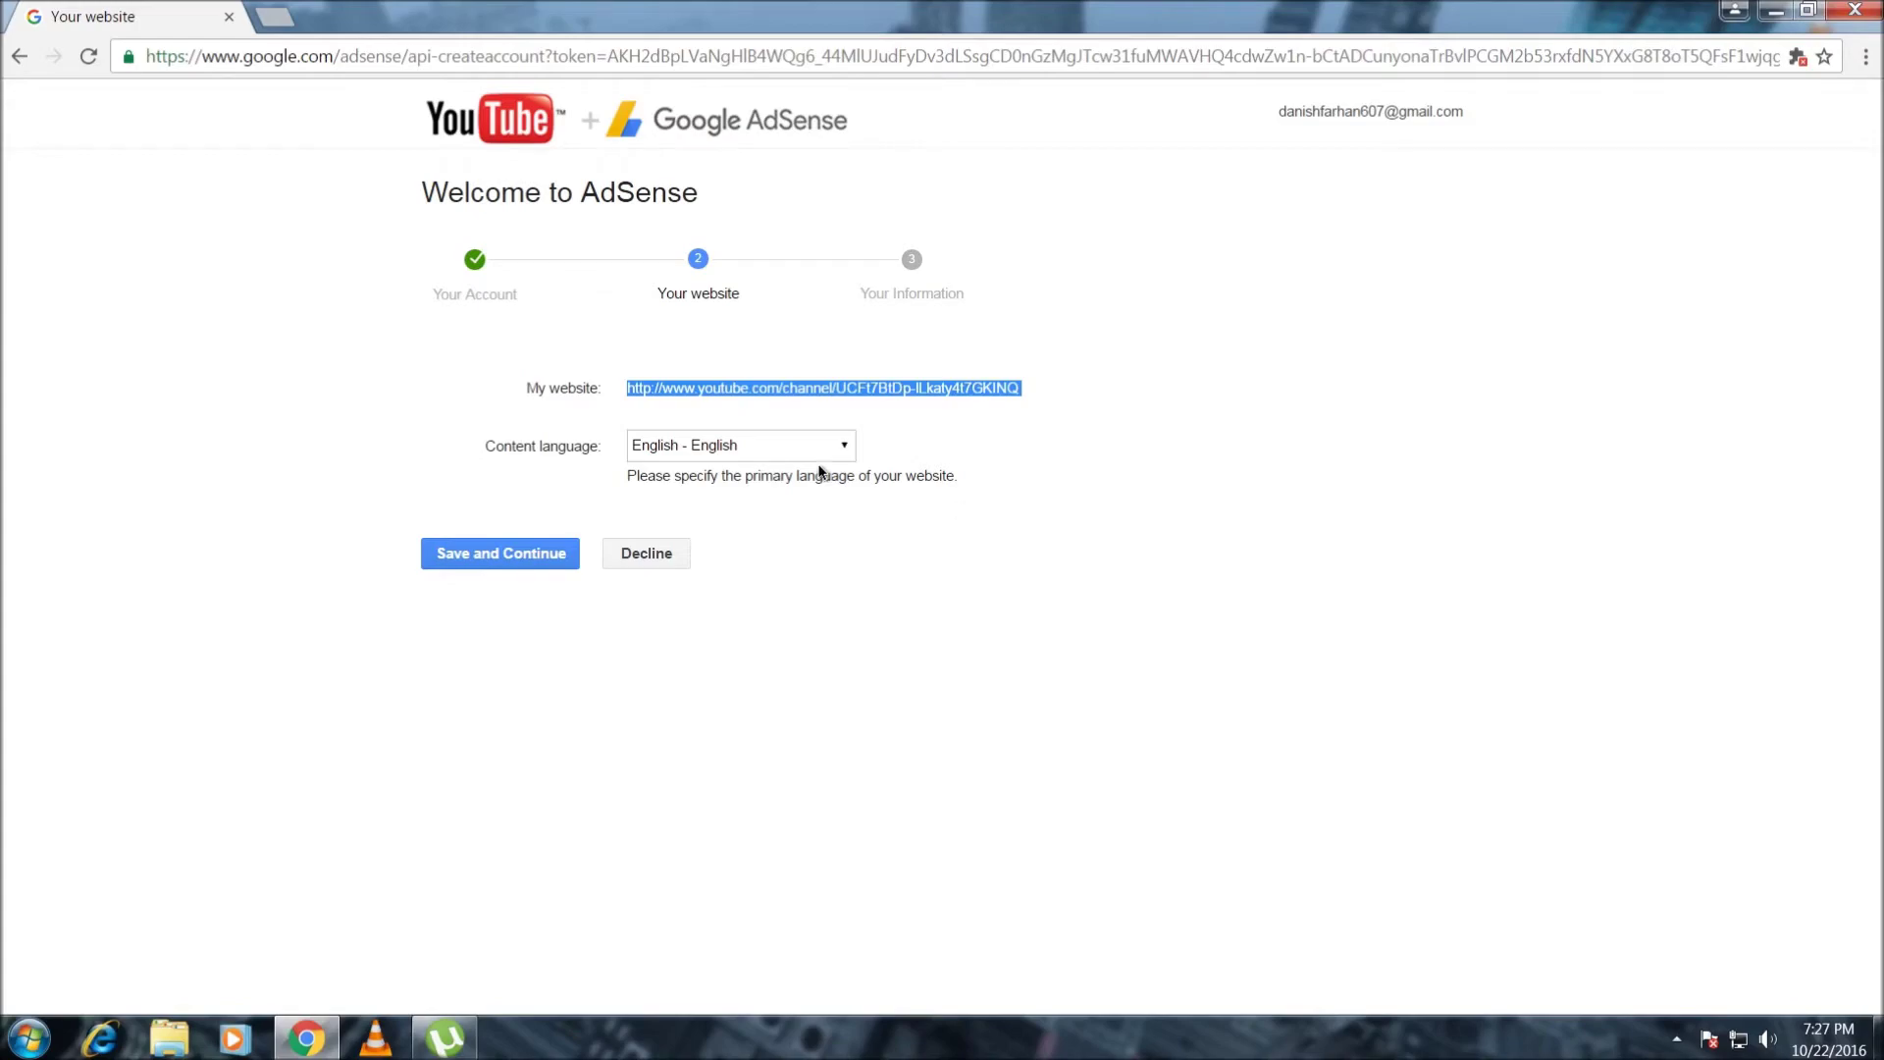
left_click(1027, 395)
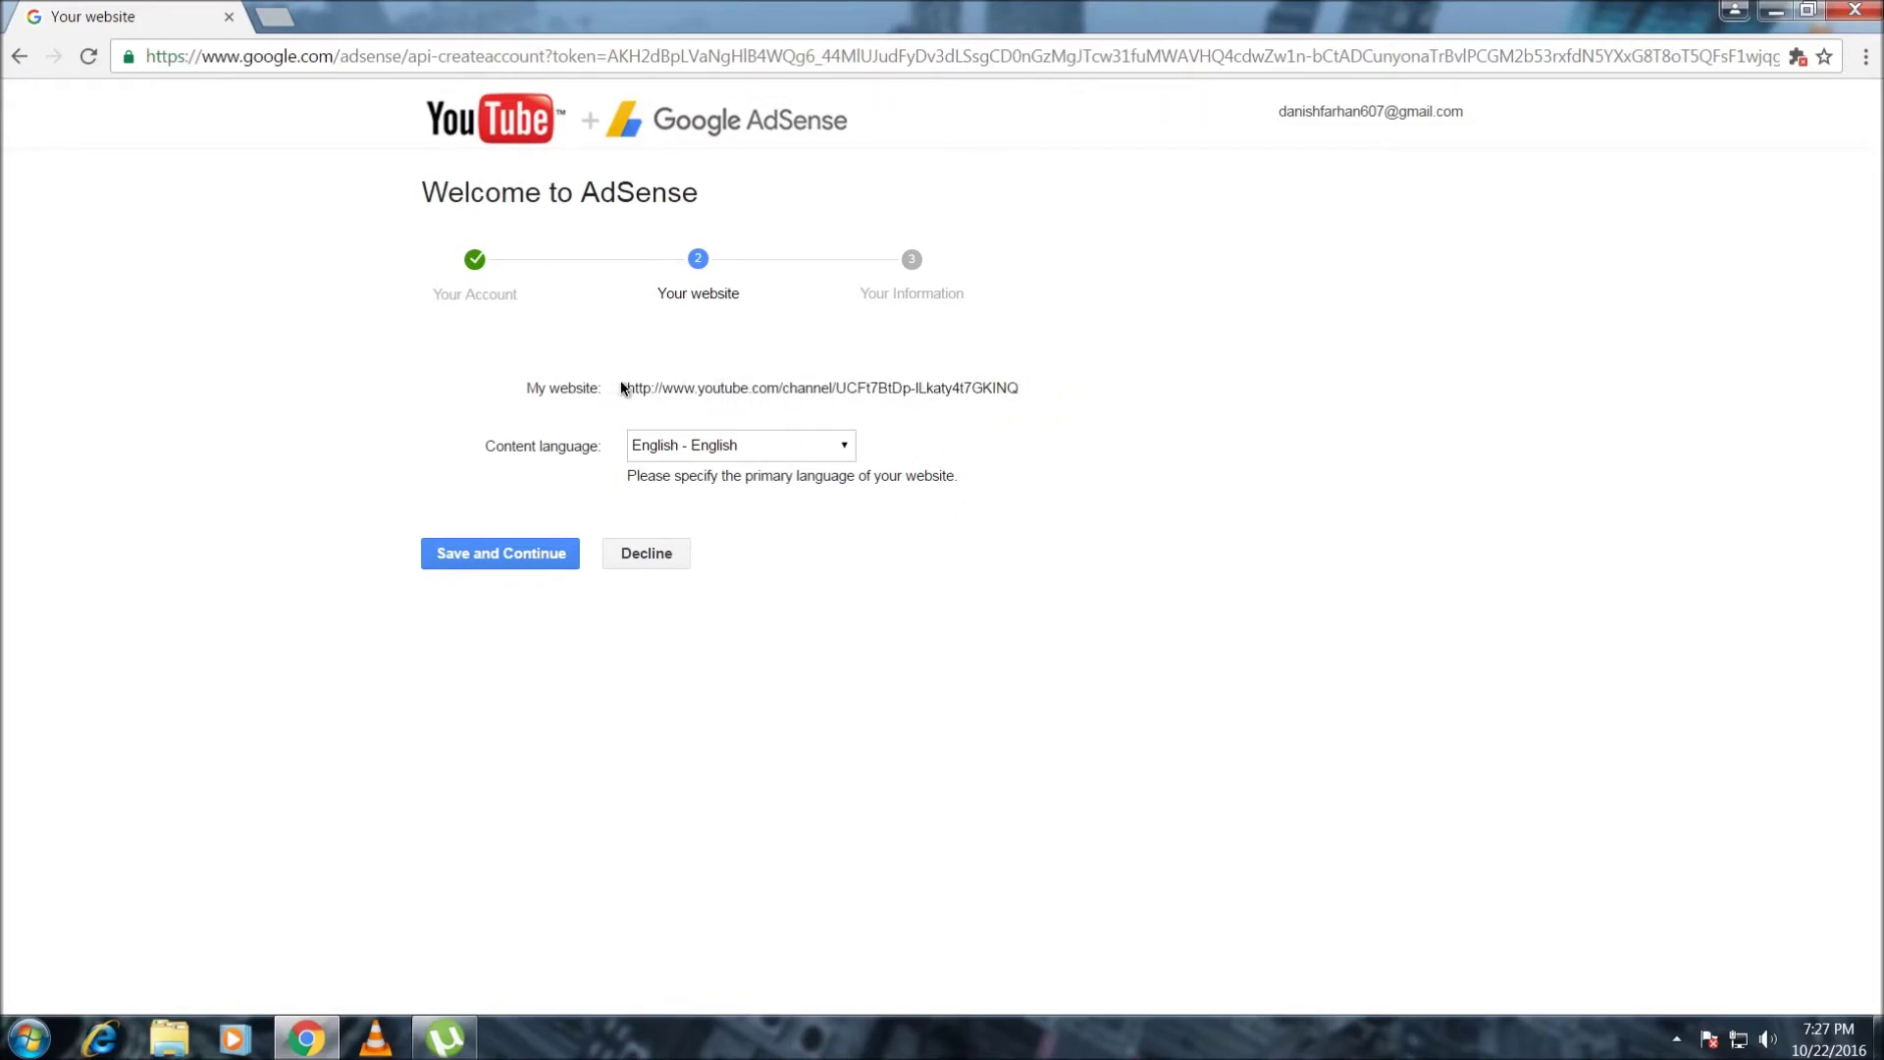
left_click_drag(628, 388, 1037, 387)
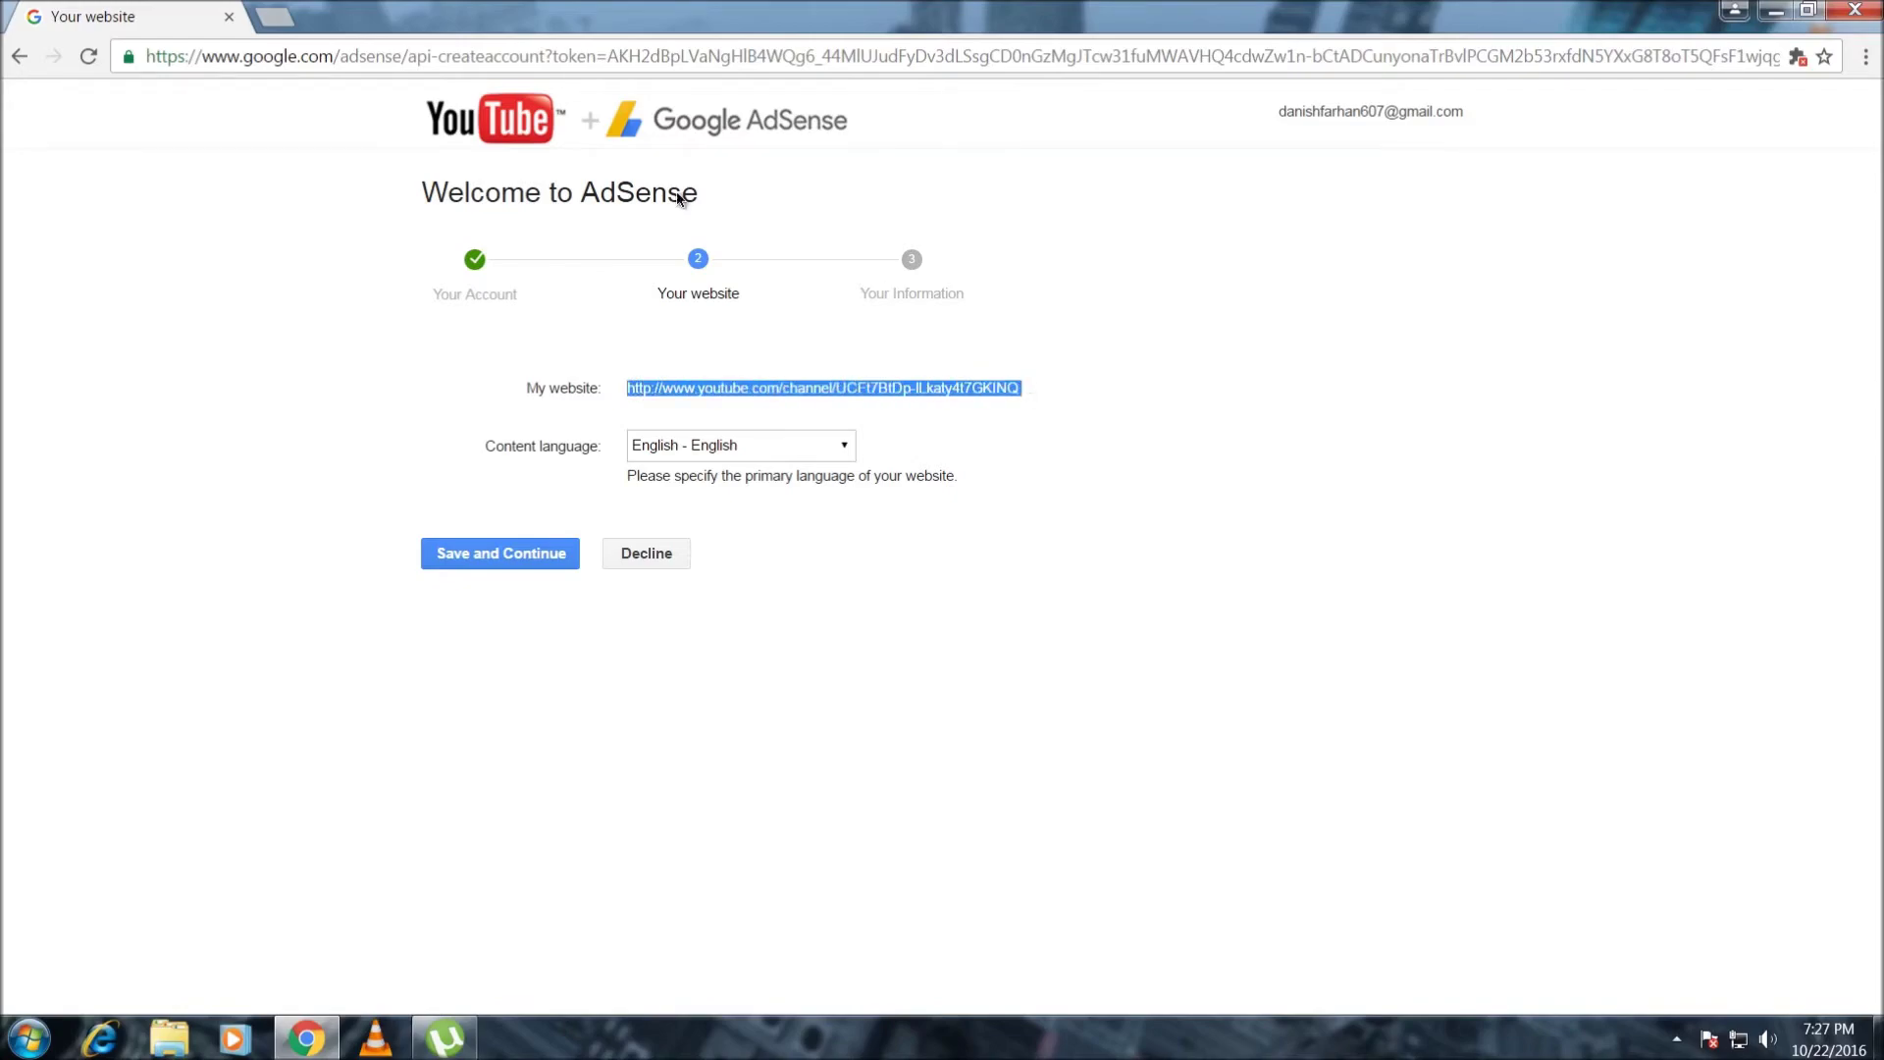
left_click(267, 18)
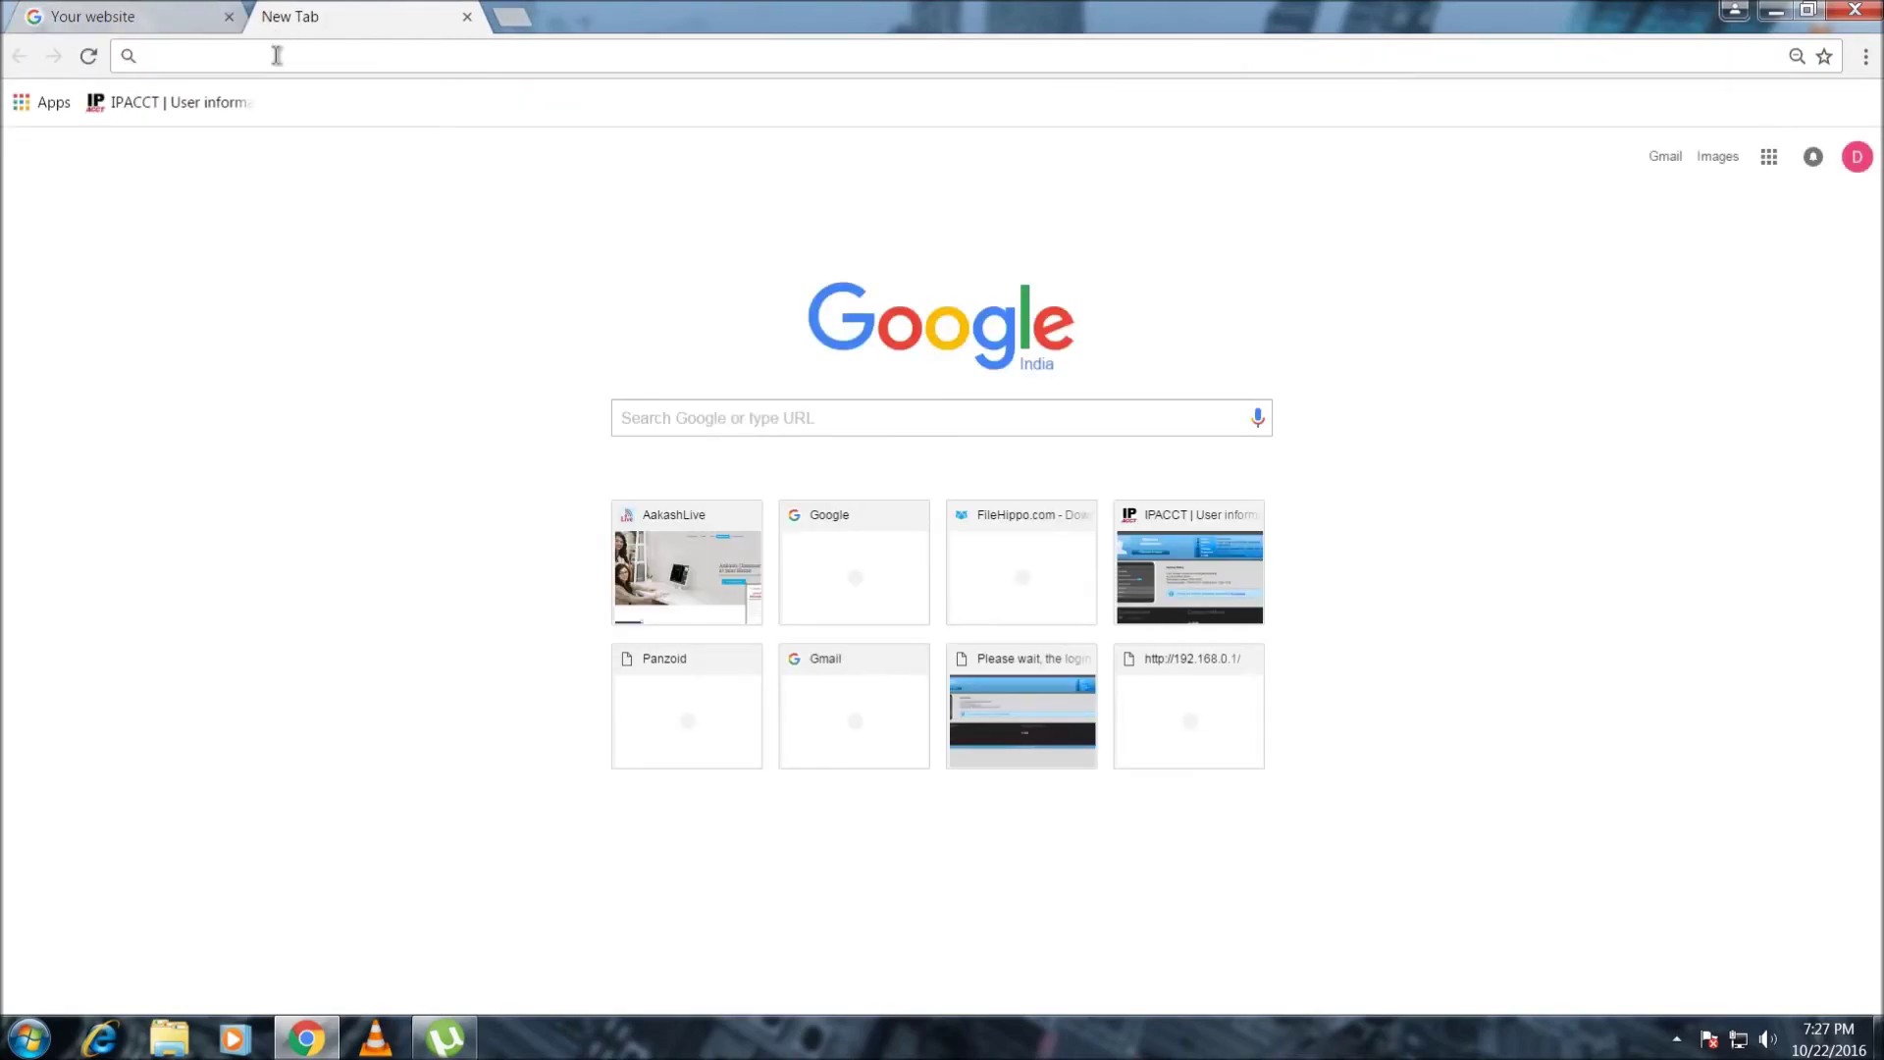
- Load YouTube via 'you' in the new tab and open the channel page's address
type("youtube.com")
key("Return")
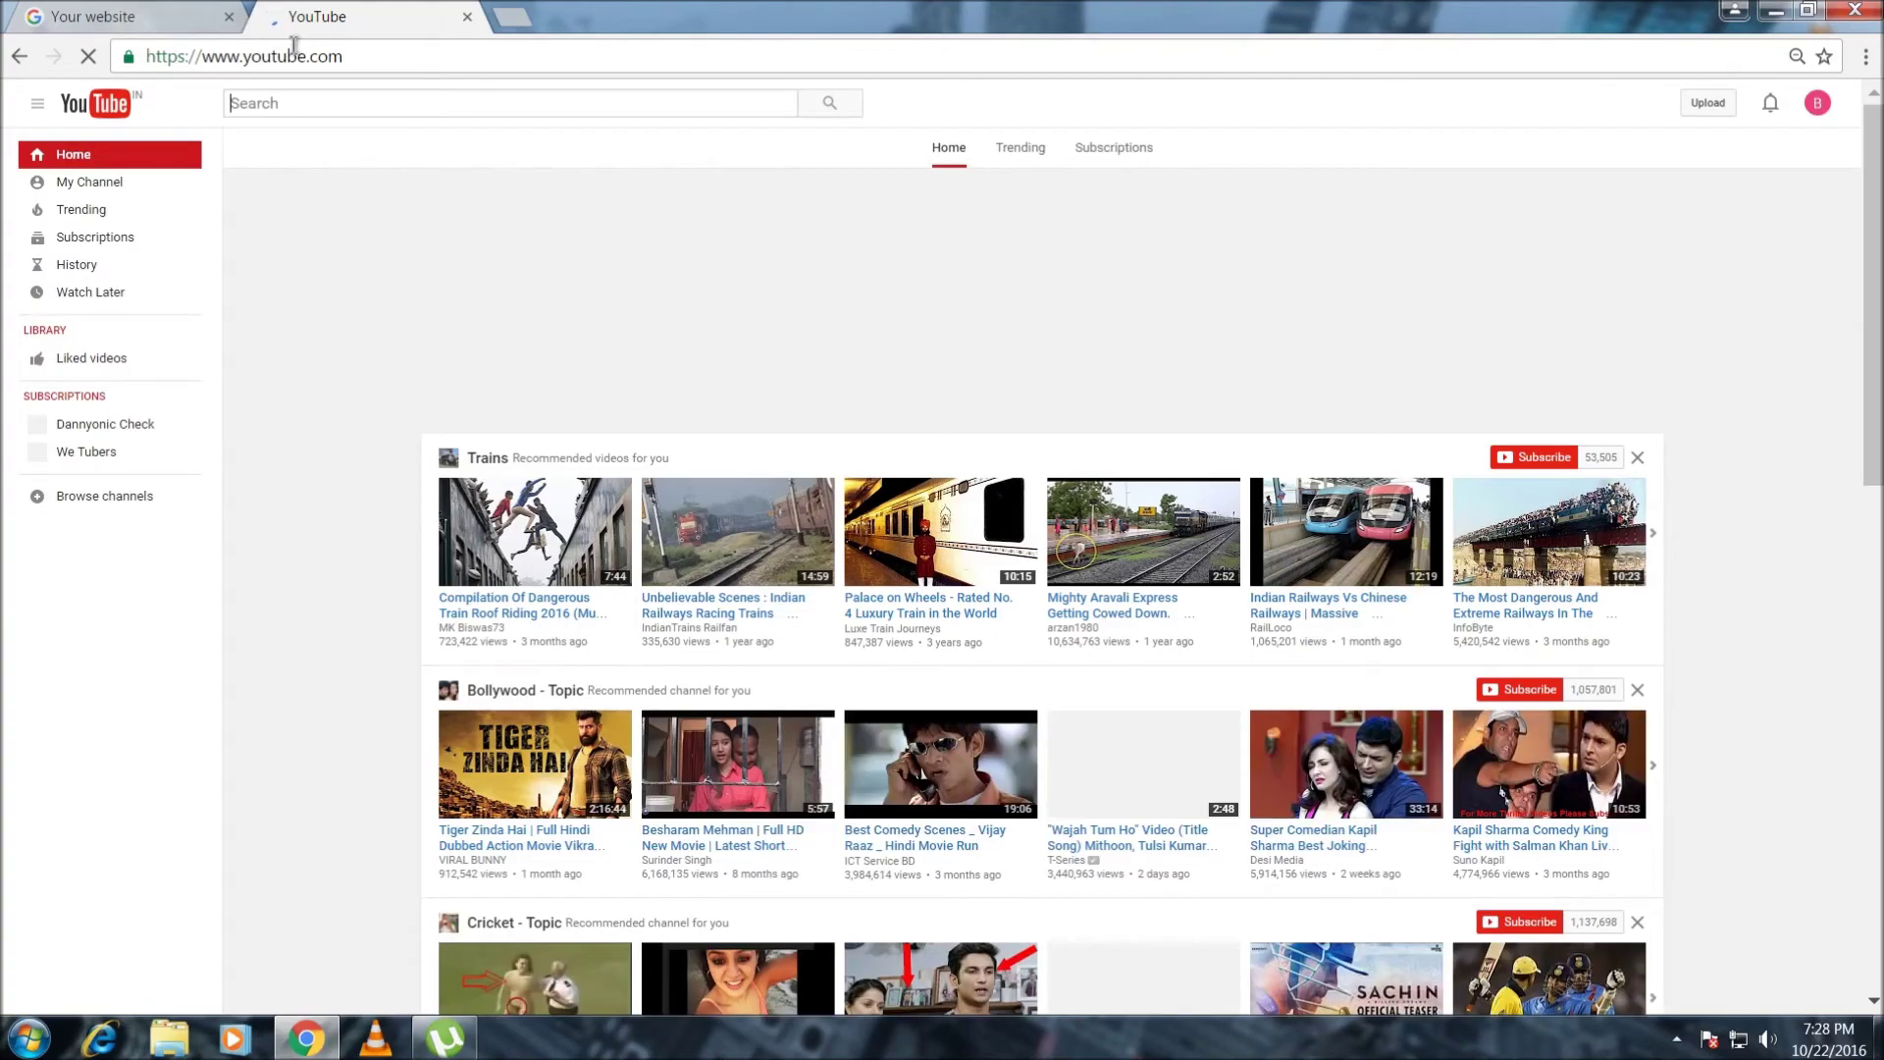
left_click(89, 182)
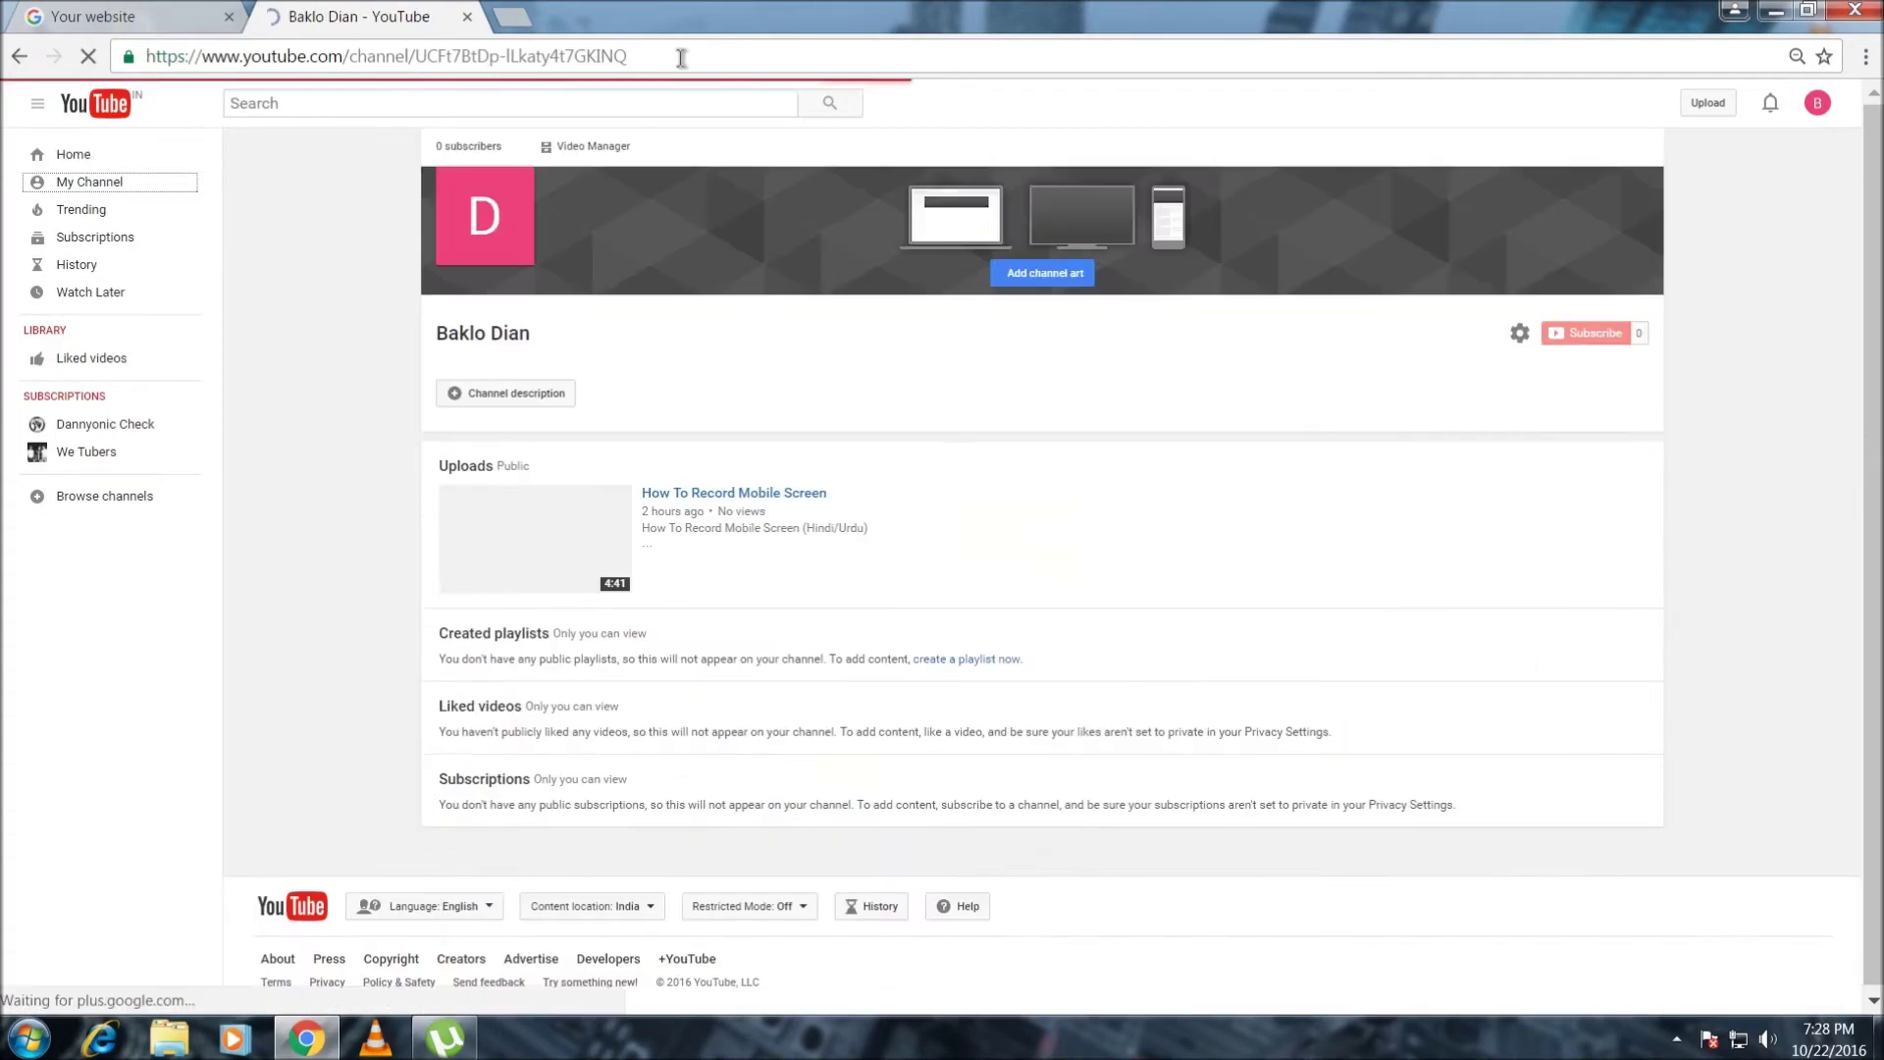
left_click_drag(694, 56, 164, 39)
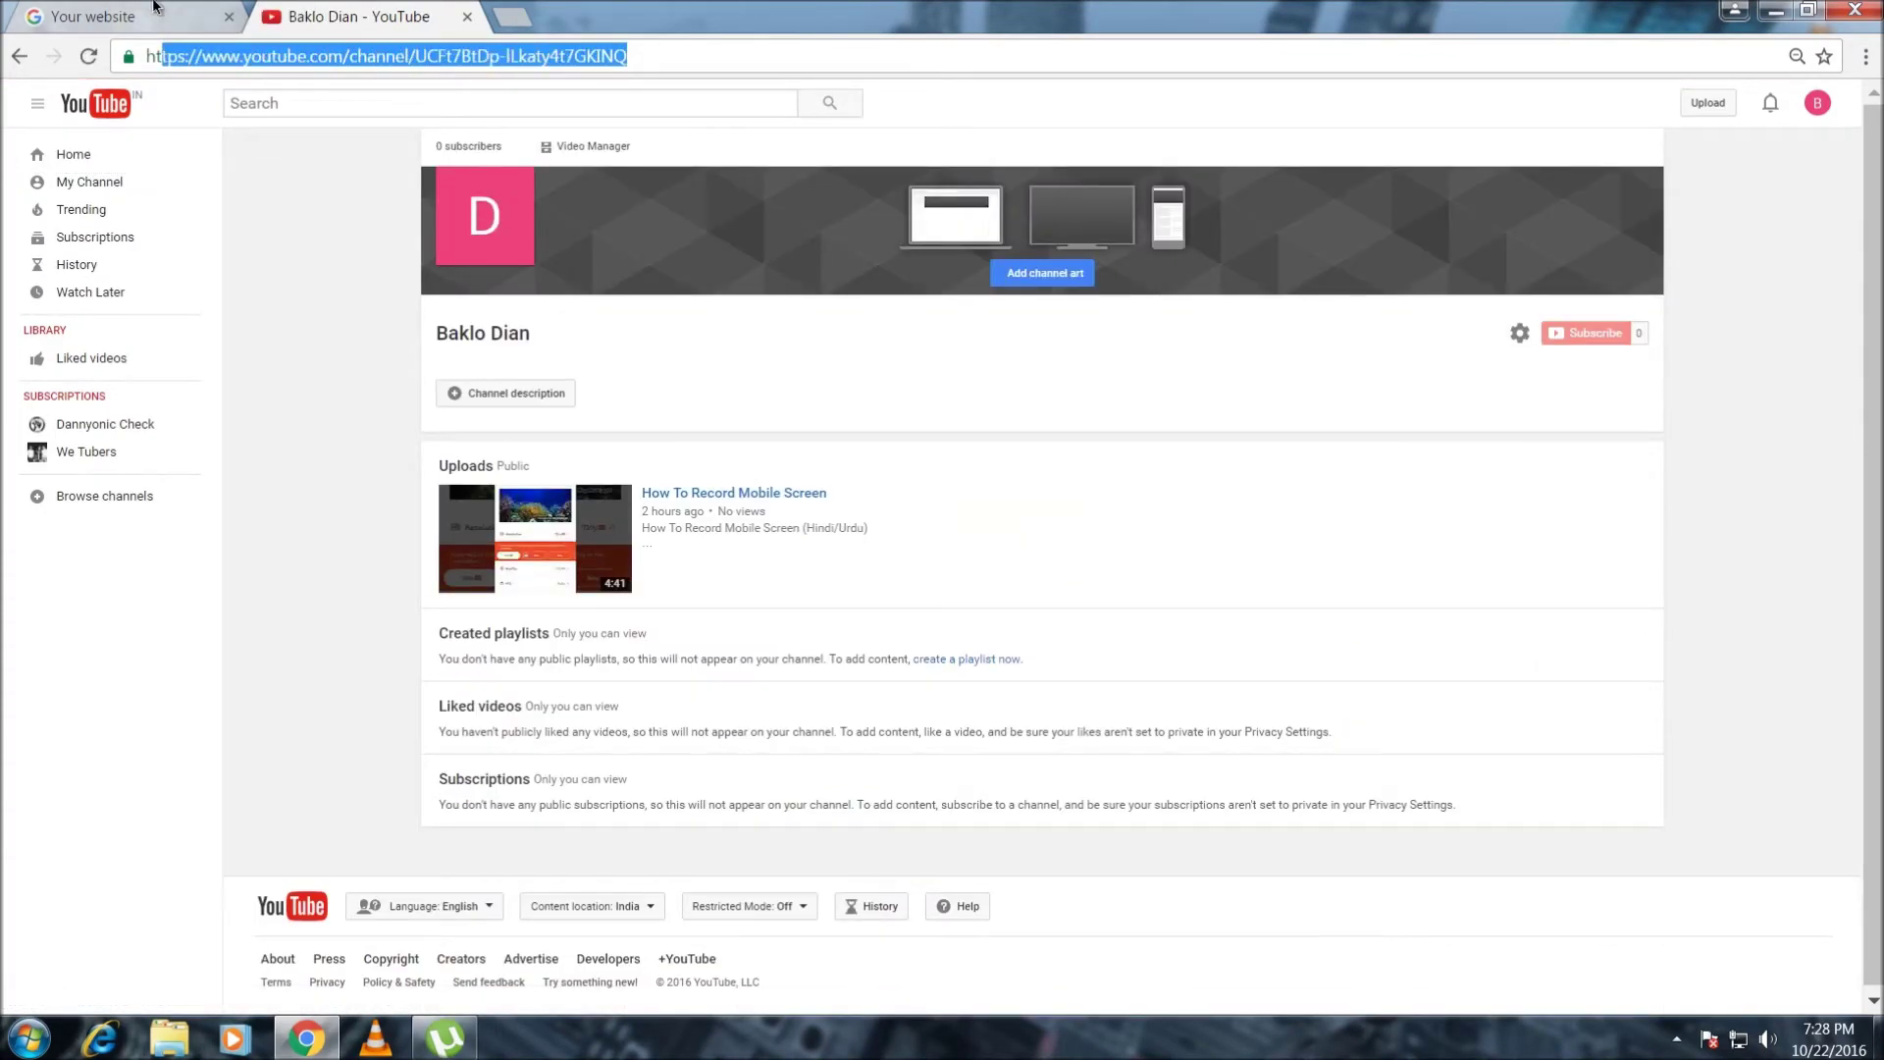
- Compare the channel address with the AdSense website URL and return to the AdSense tab
left_click(162, 16)
left_click(365, 12)
left_click(152, 12)
left_click(720, 383)
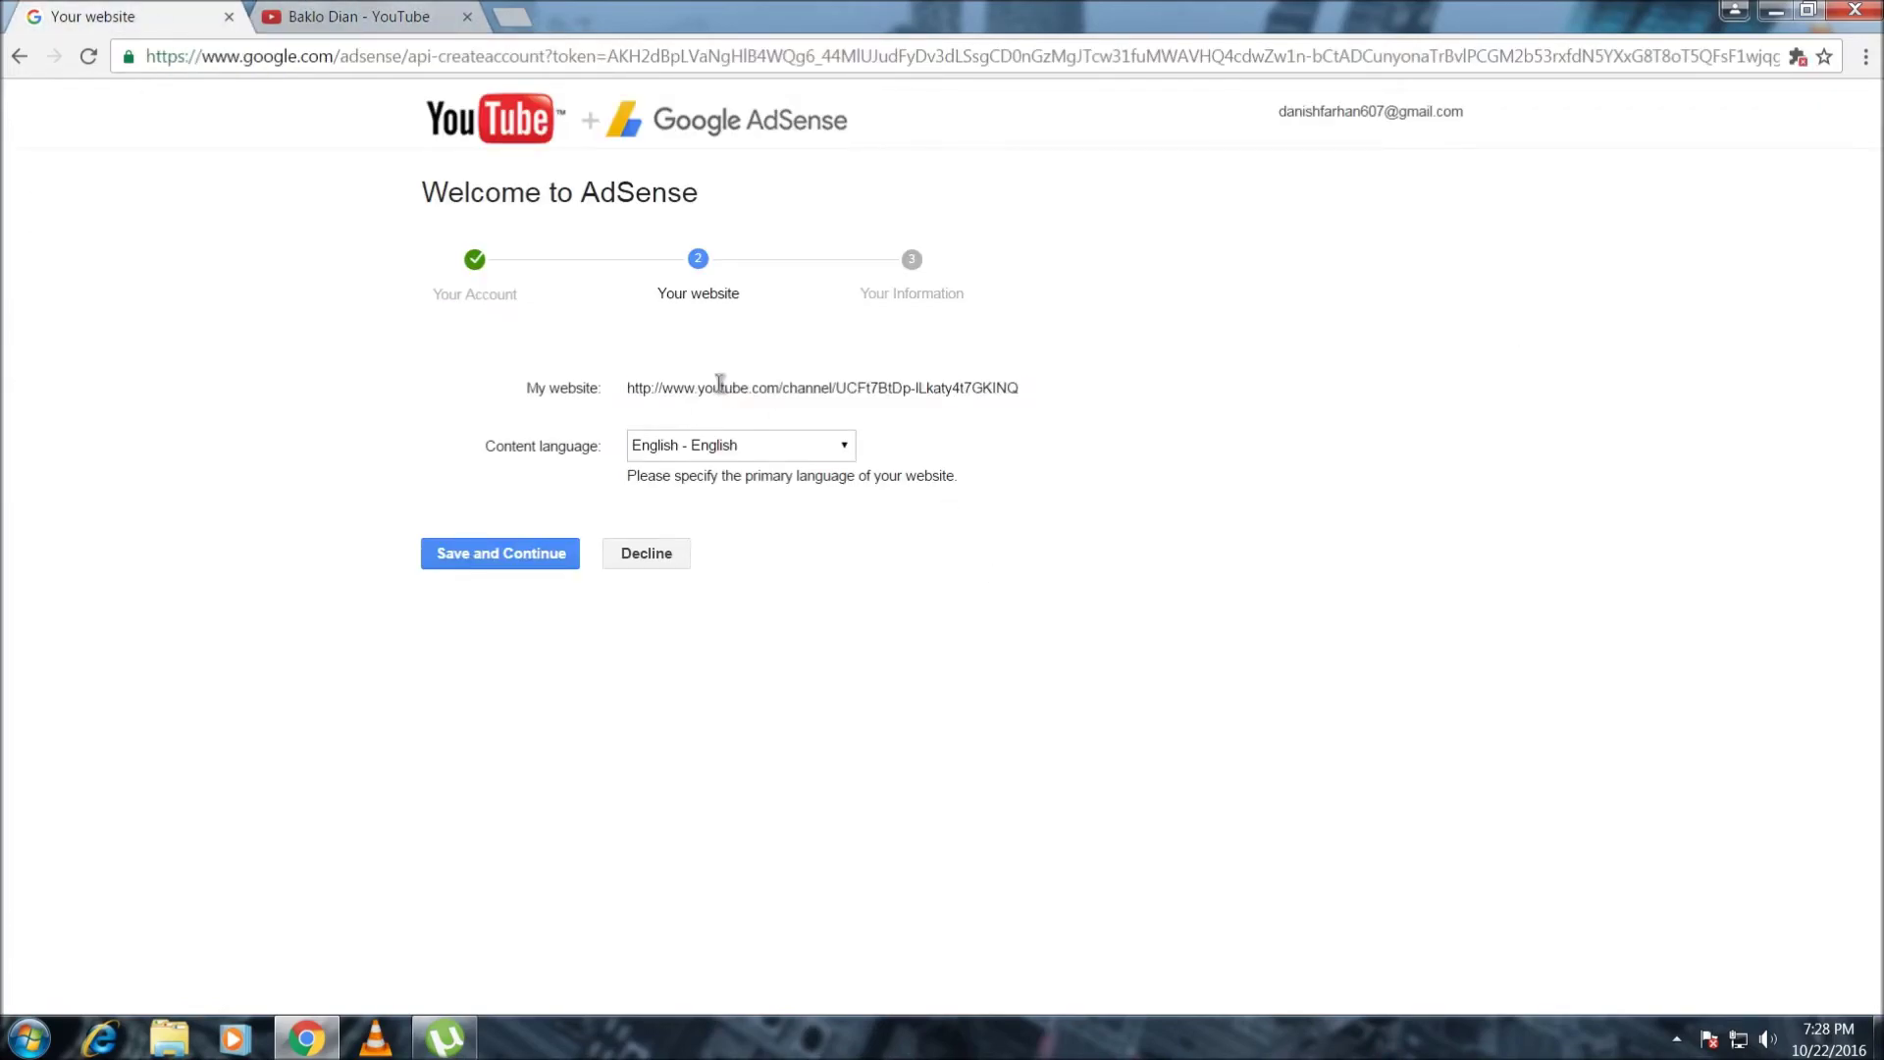
- Save the website step and review the contact details form
left_click(507, 556)
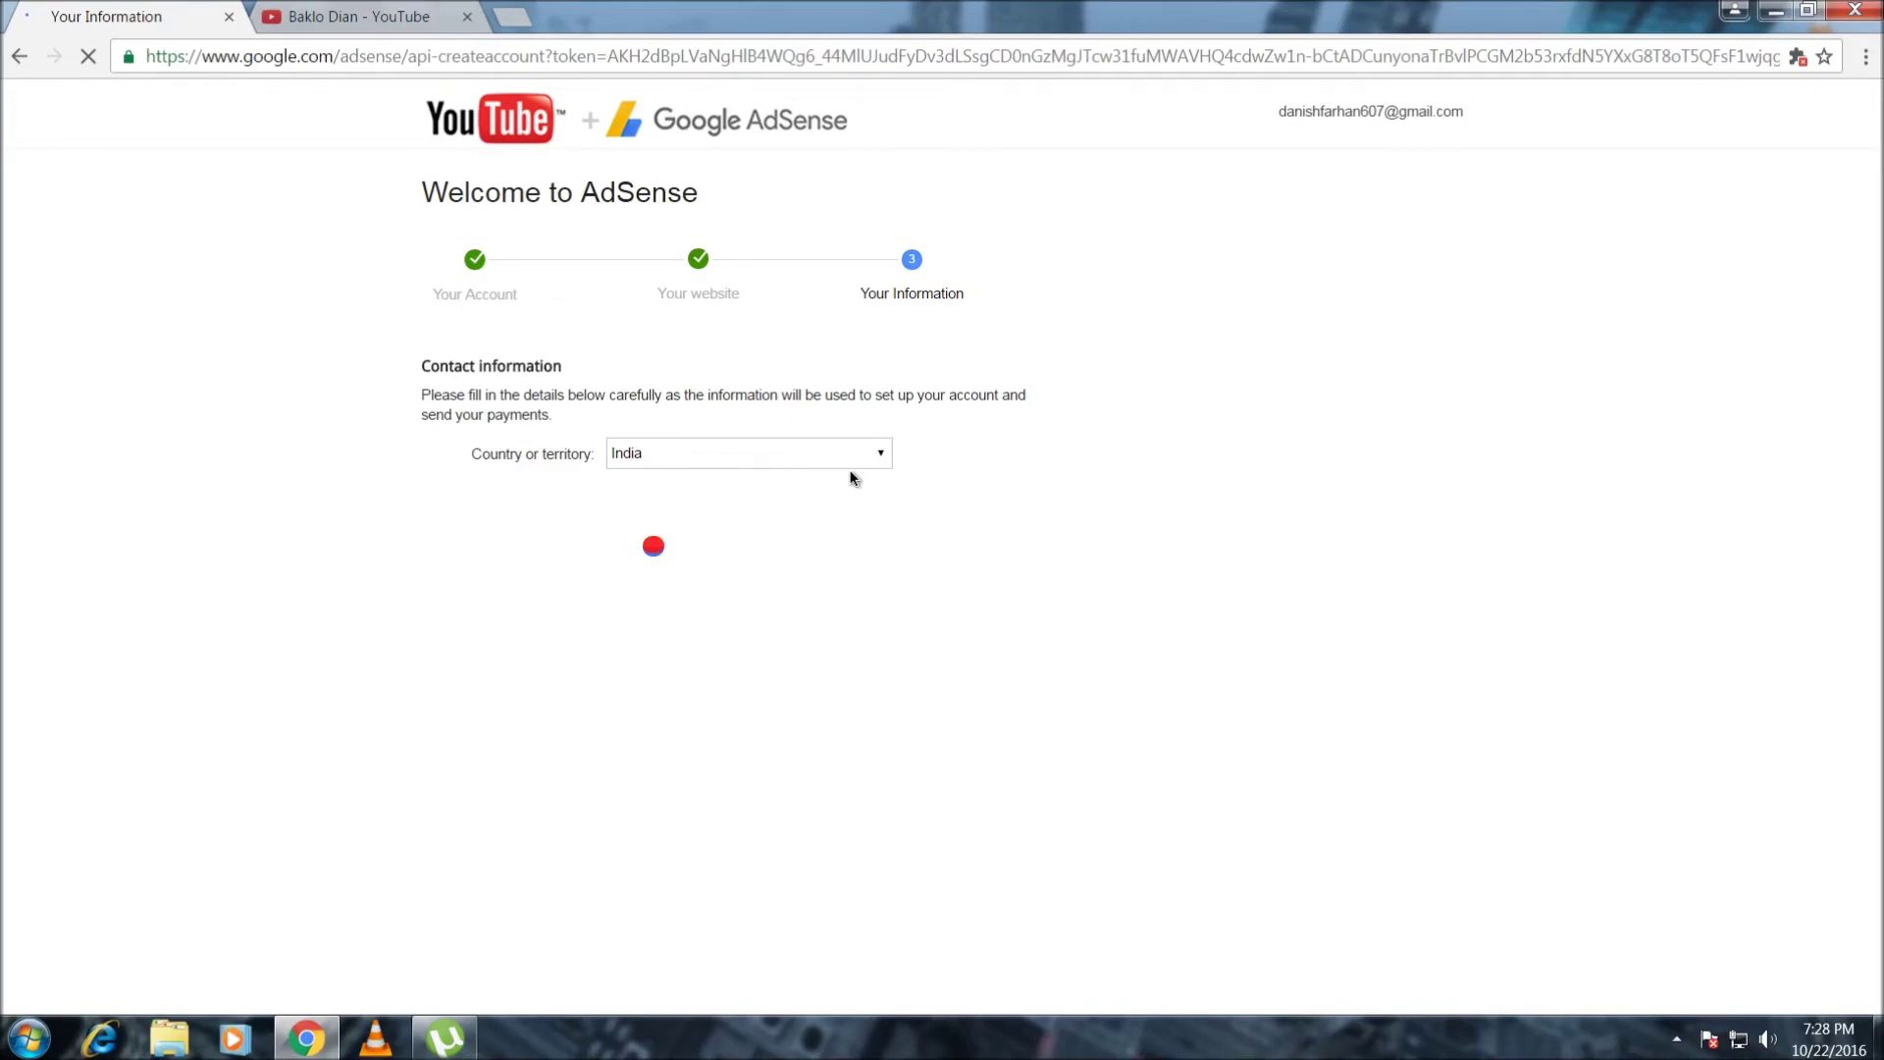
scroll(1237, 319, "down", 3)
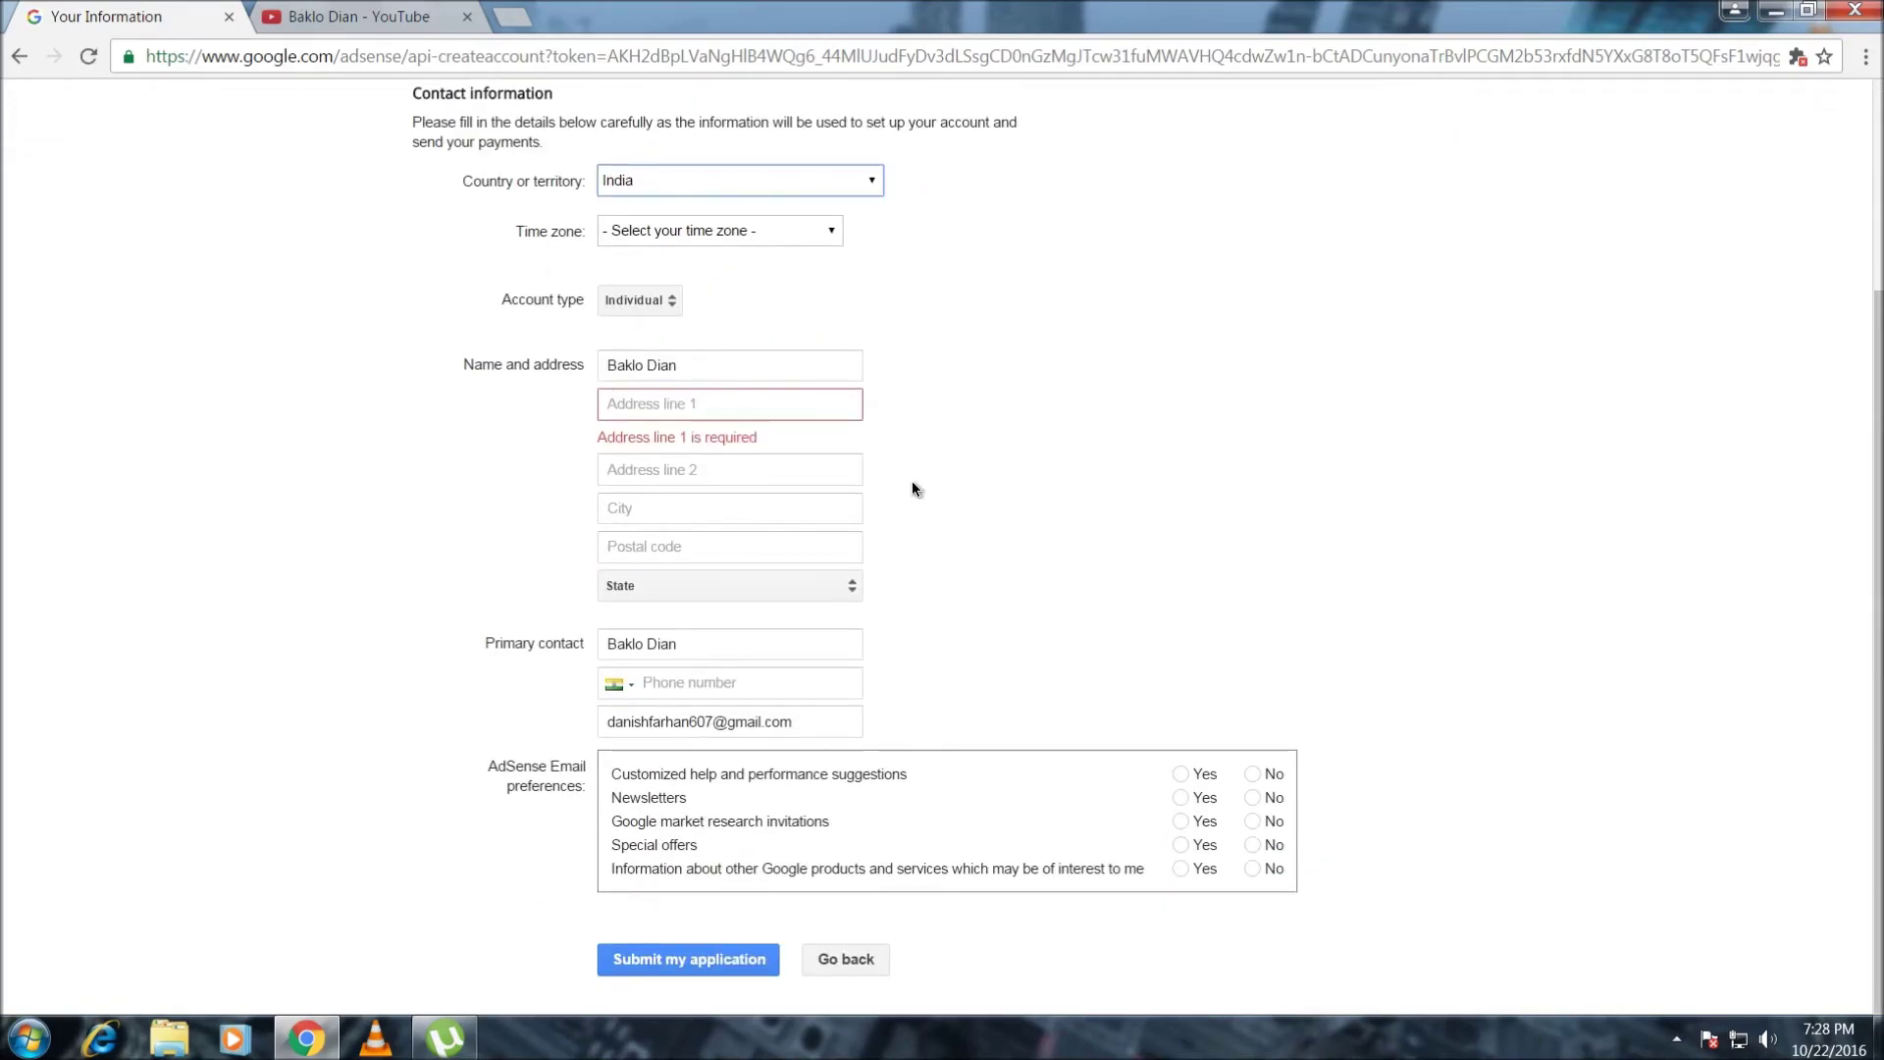
scroll(927, 485, "up", 1)
scroll(1122, 403, "up", 2)
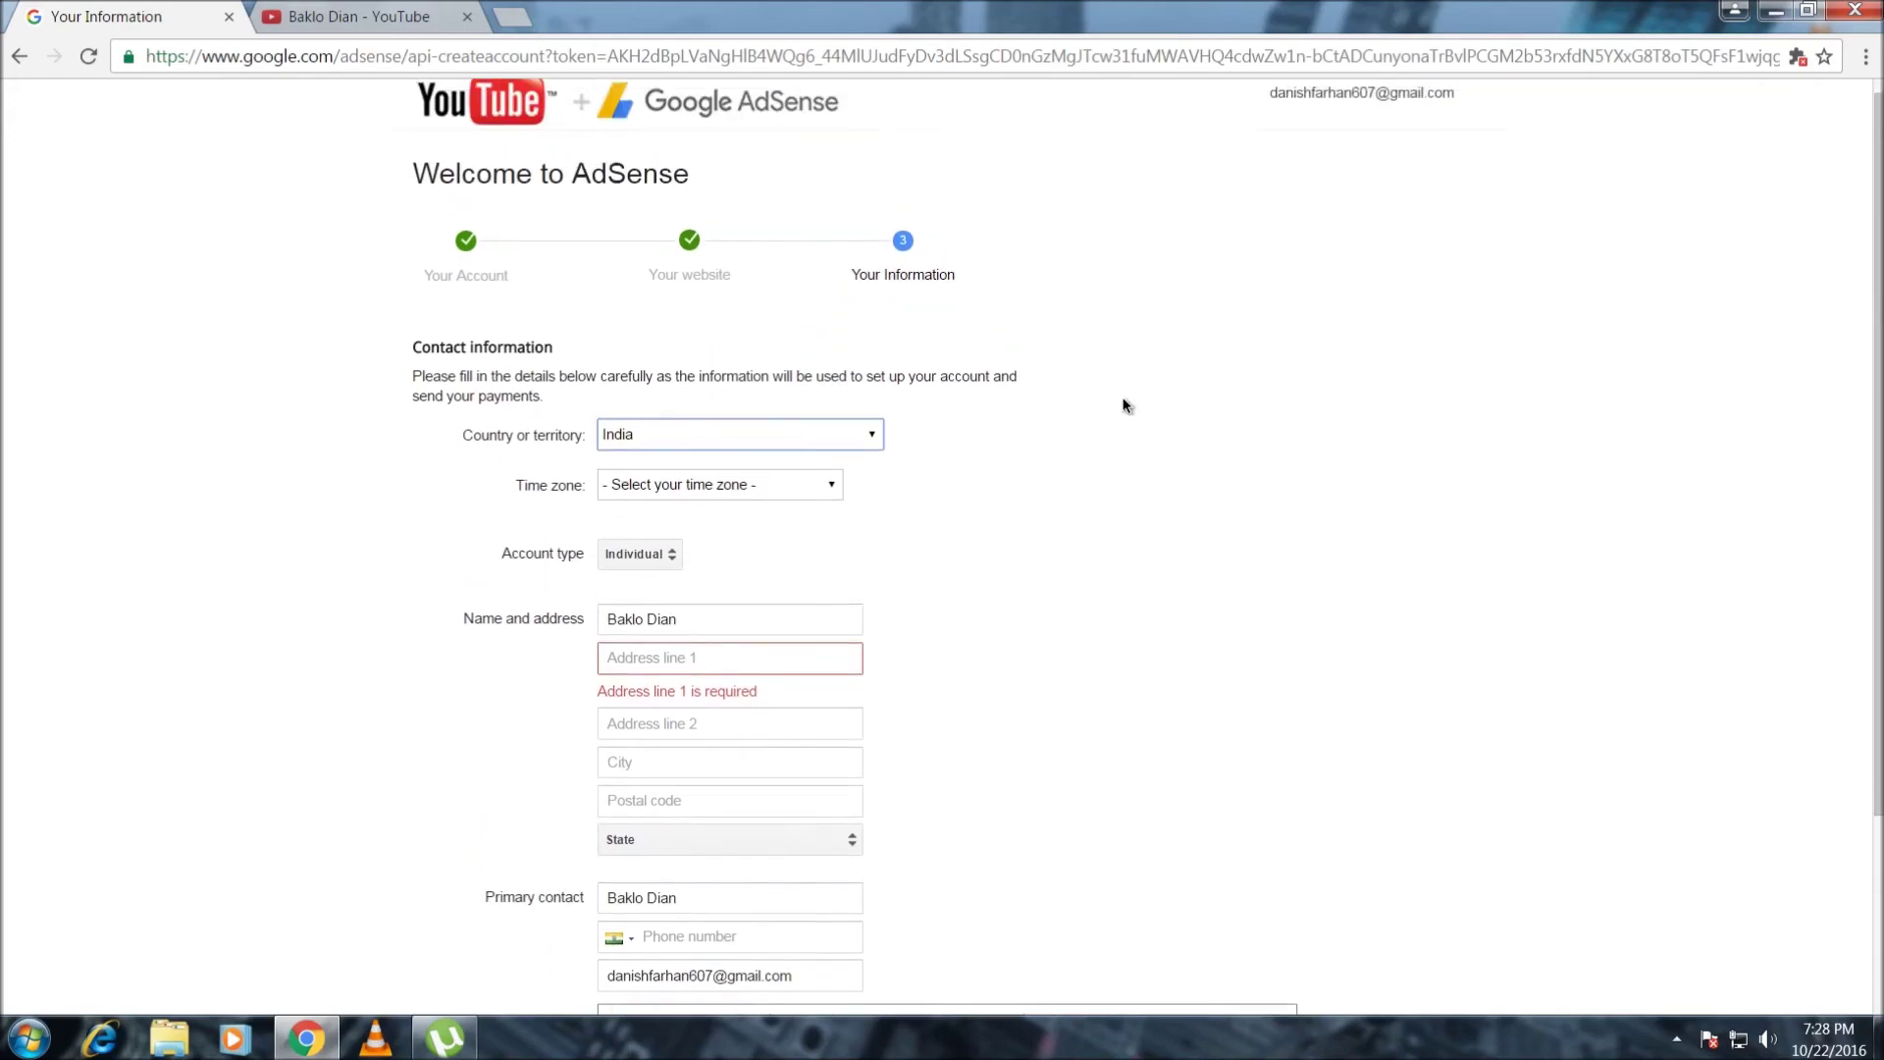
scroll(959, 387, "down", 3)
scroll(1119, 551, "up", 3)
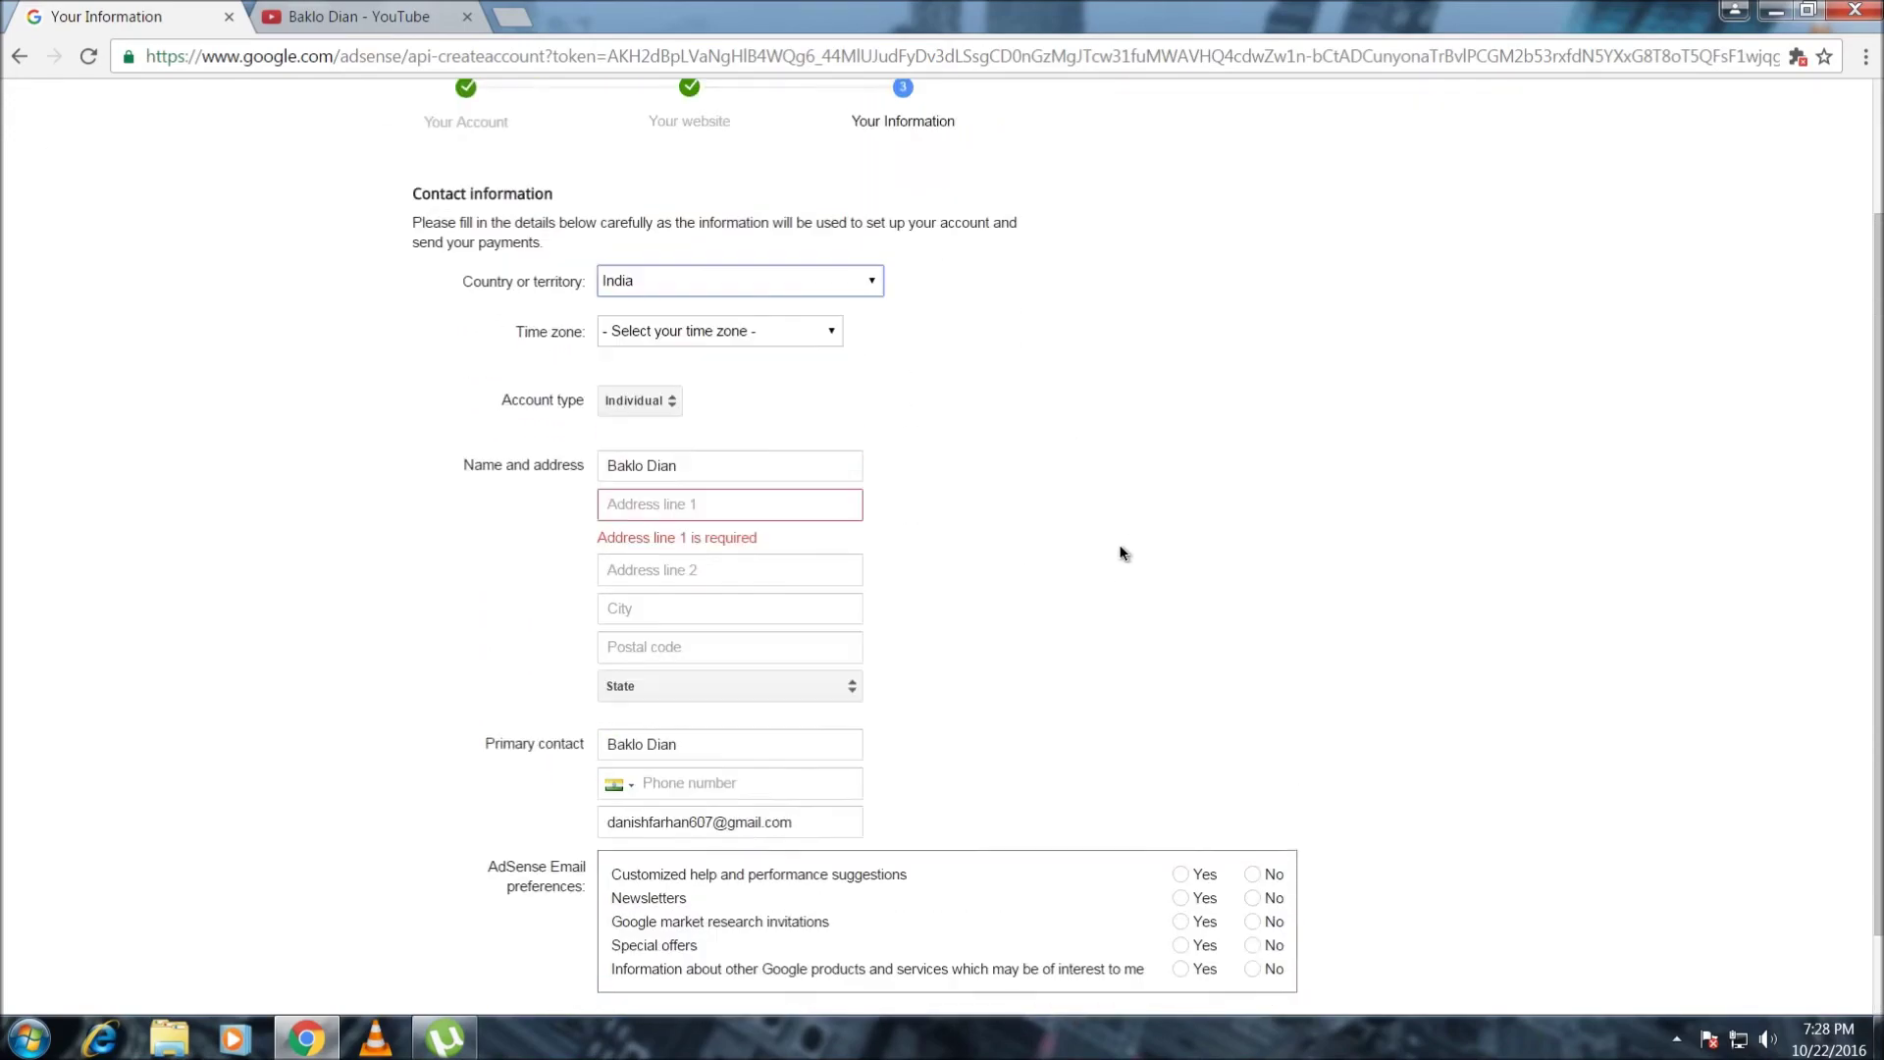
scroll(1333, 540, "down", 1)
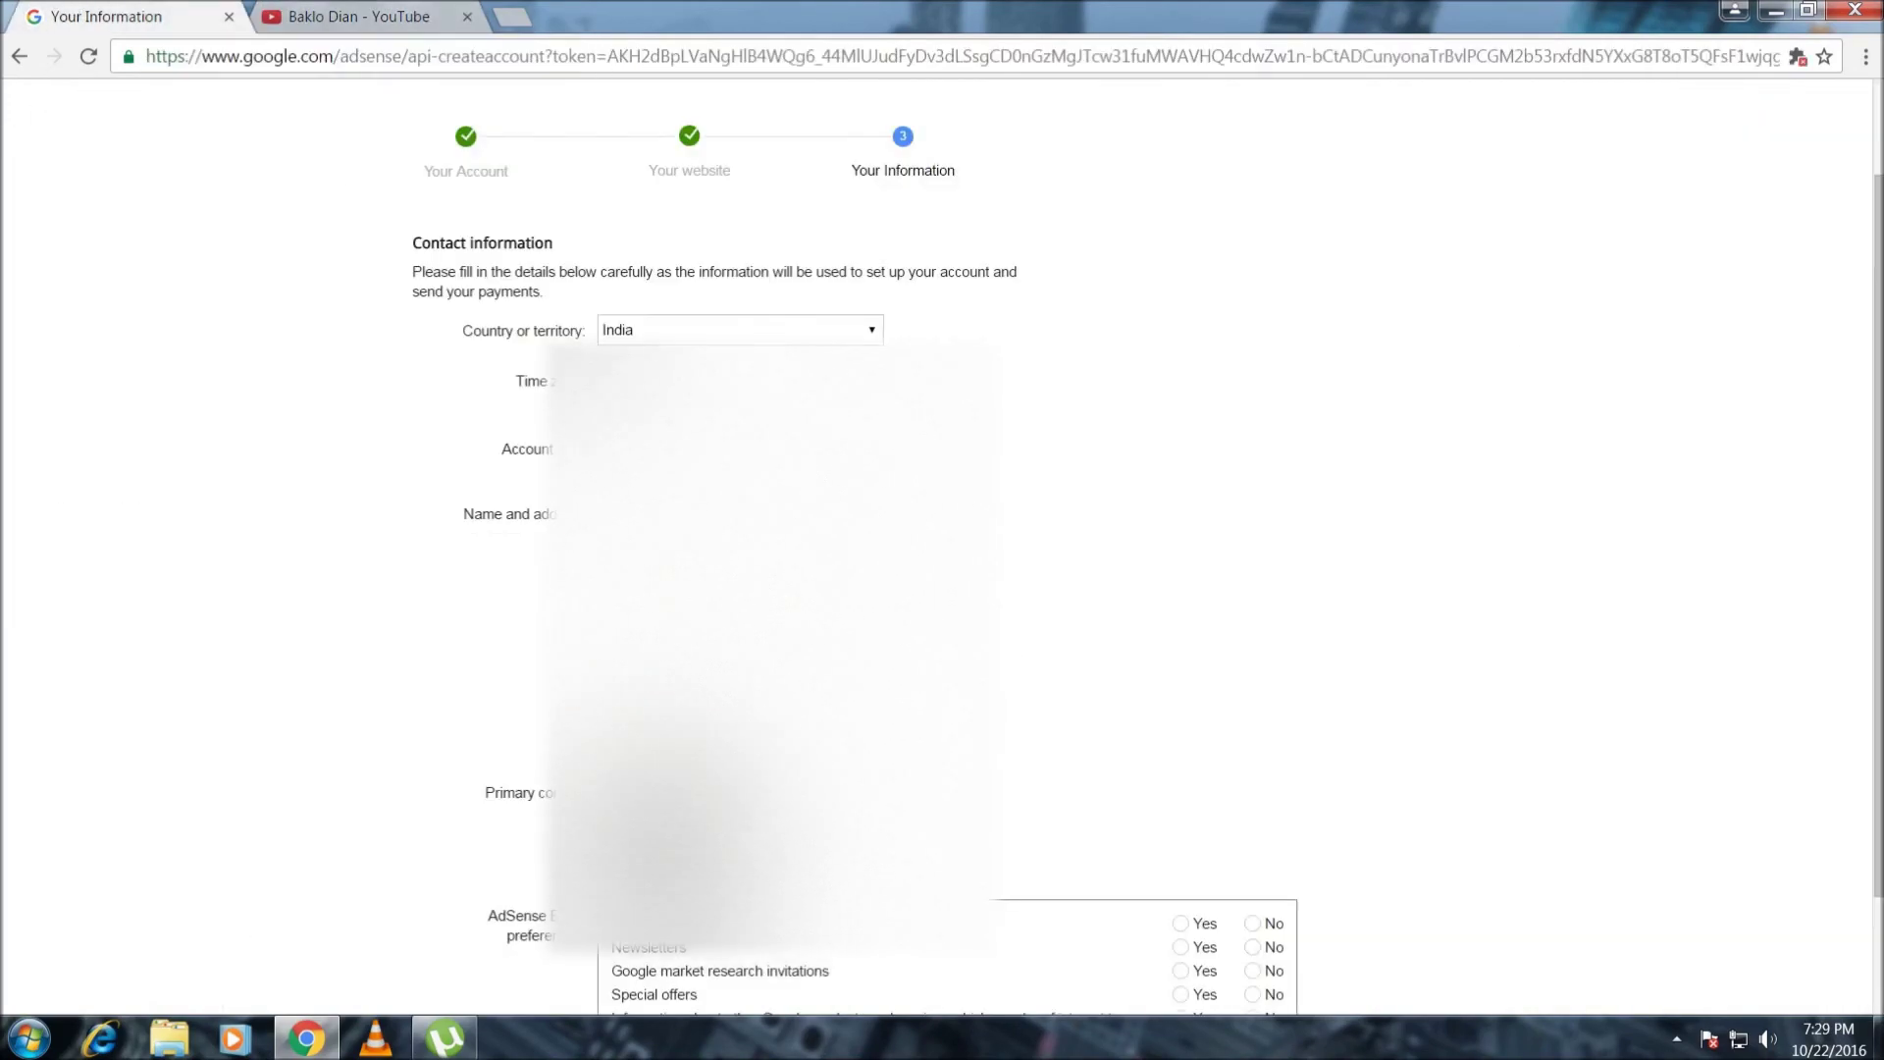
scroll(1069, 528, "down", 1)
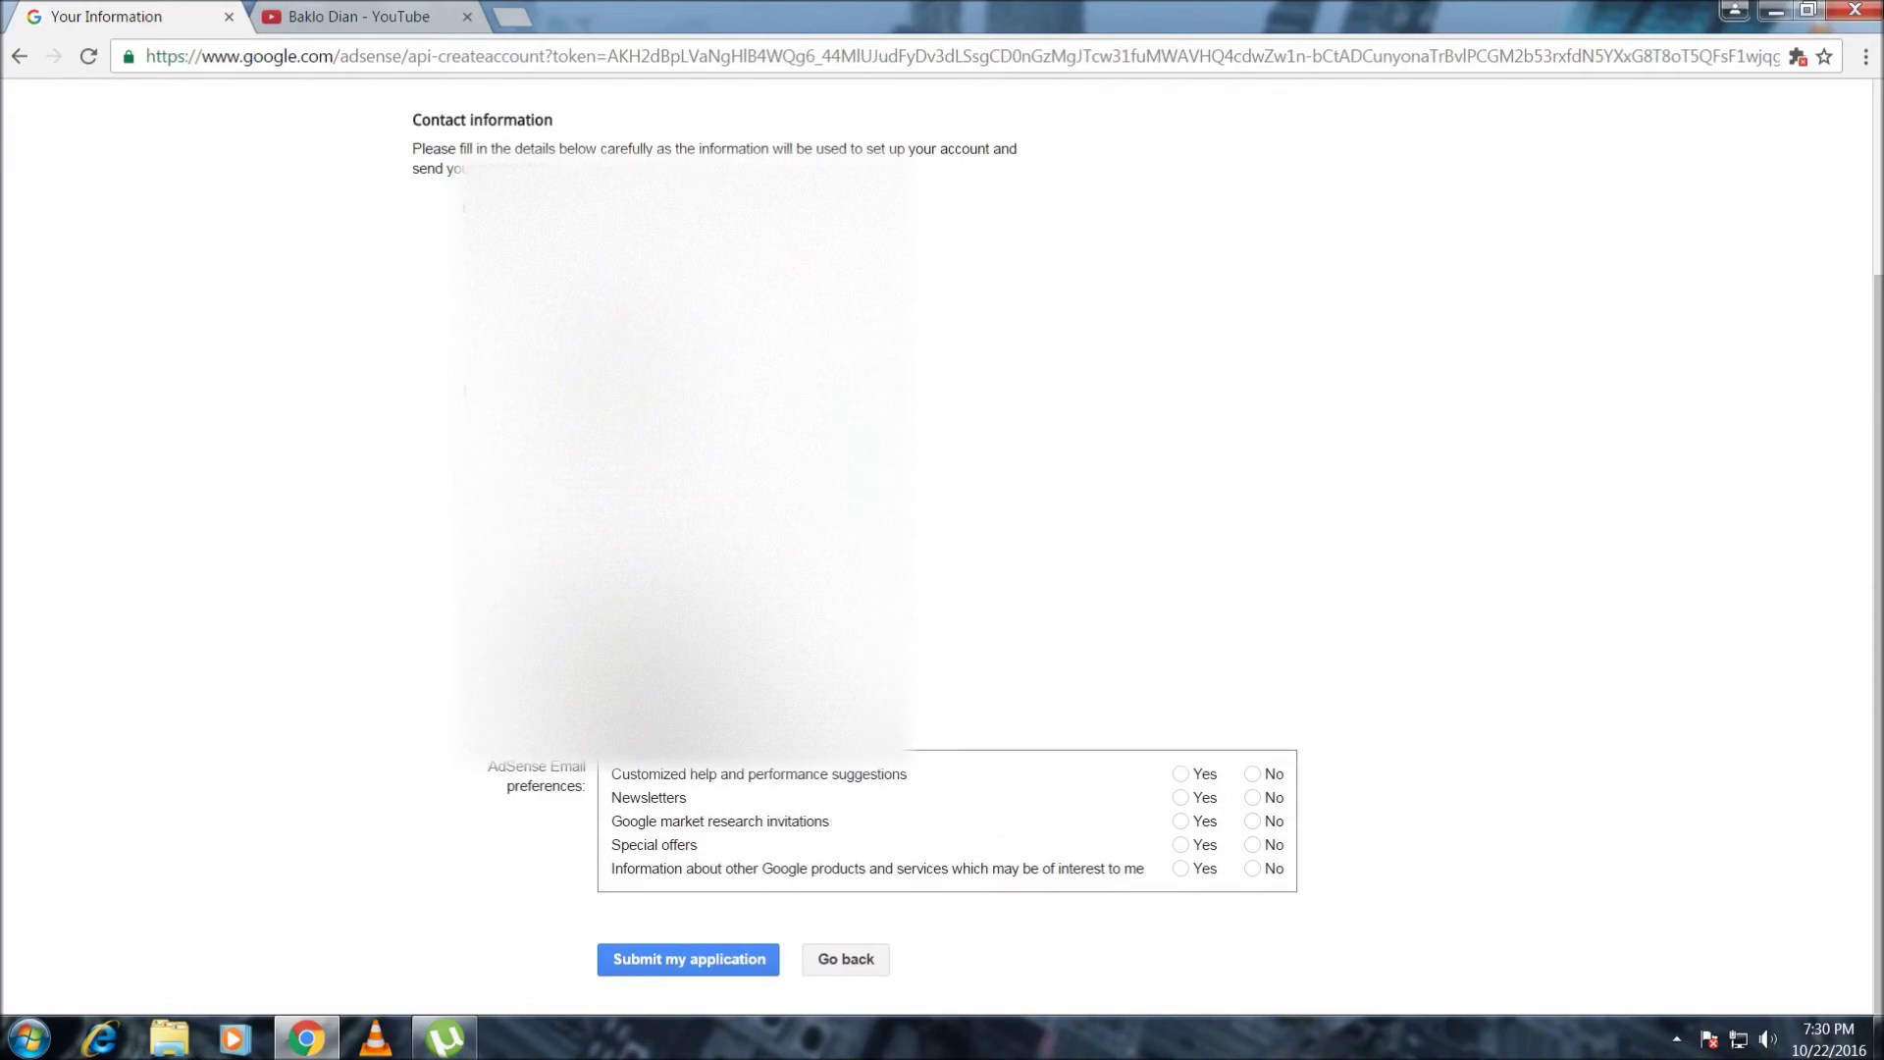
- Set all email preferences to Yes except market research No, and submit the application
left_click(1181, 774)
left_click(1181, 844)
left_click(1180, 868)
left_click(1181, 796)
left_click(1181, 821)
key("Right")
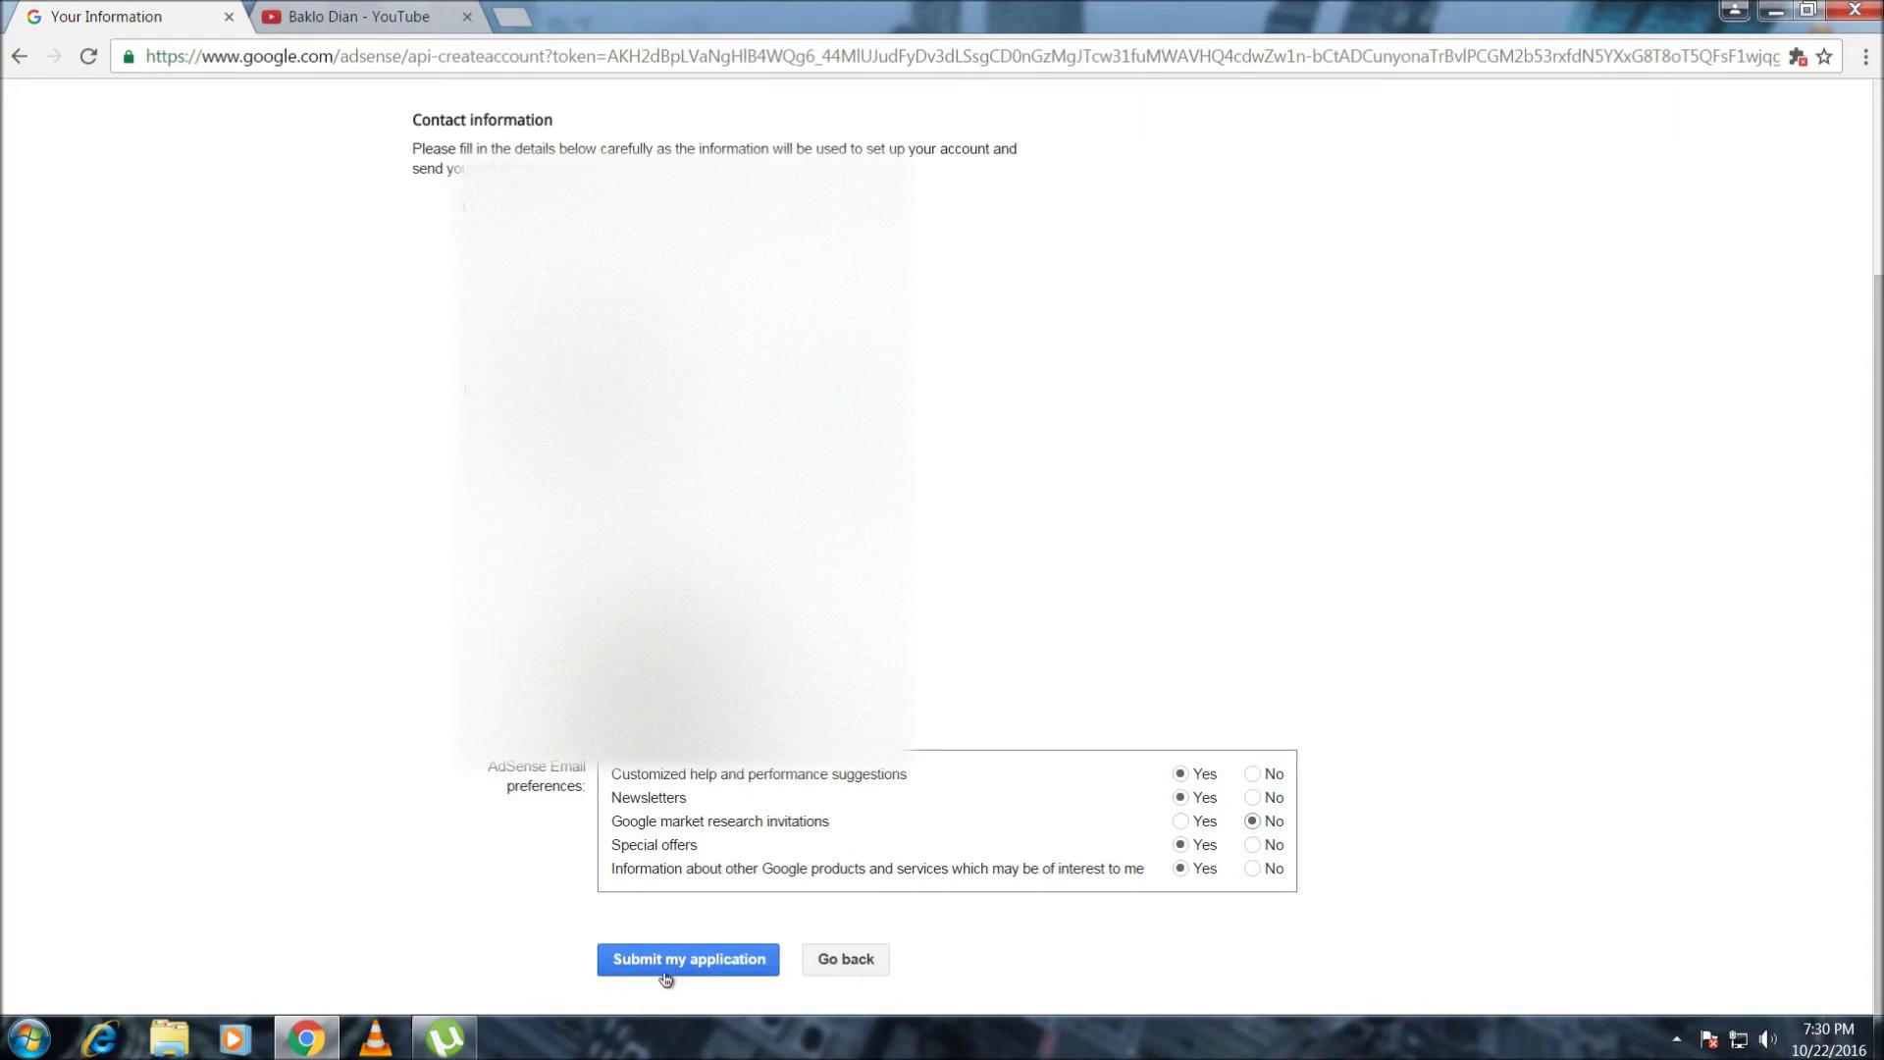
left_click(665, 966)
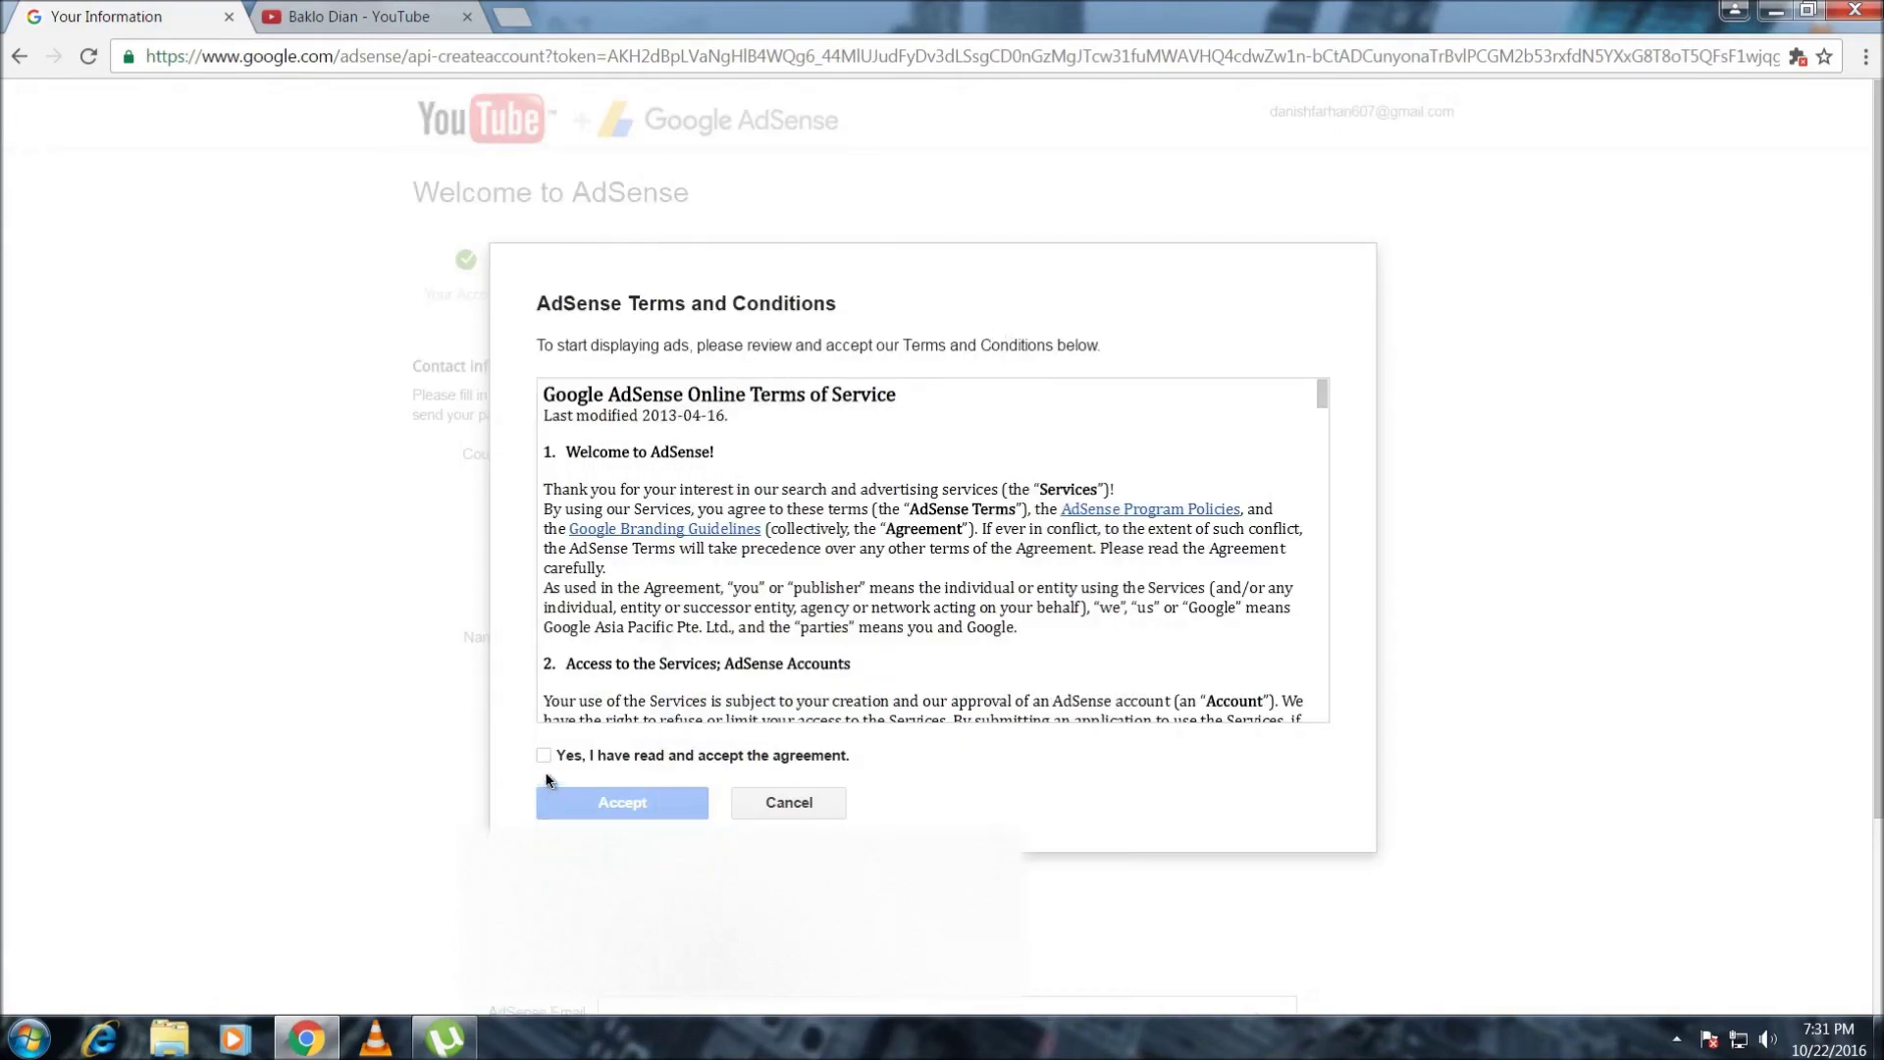
- Tick 'Yes, I have read and accept the agreement' and accept the AdSense terms
left_click(543, 757)
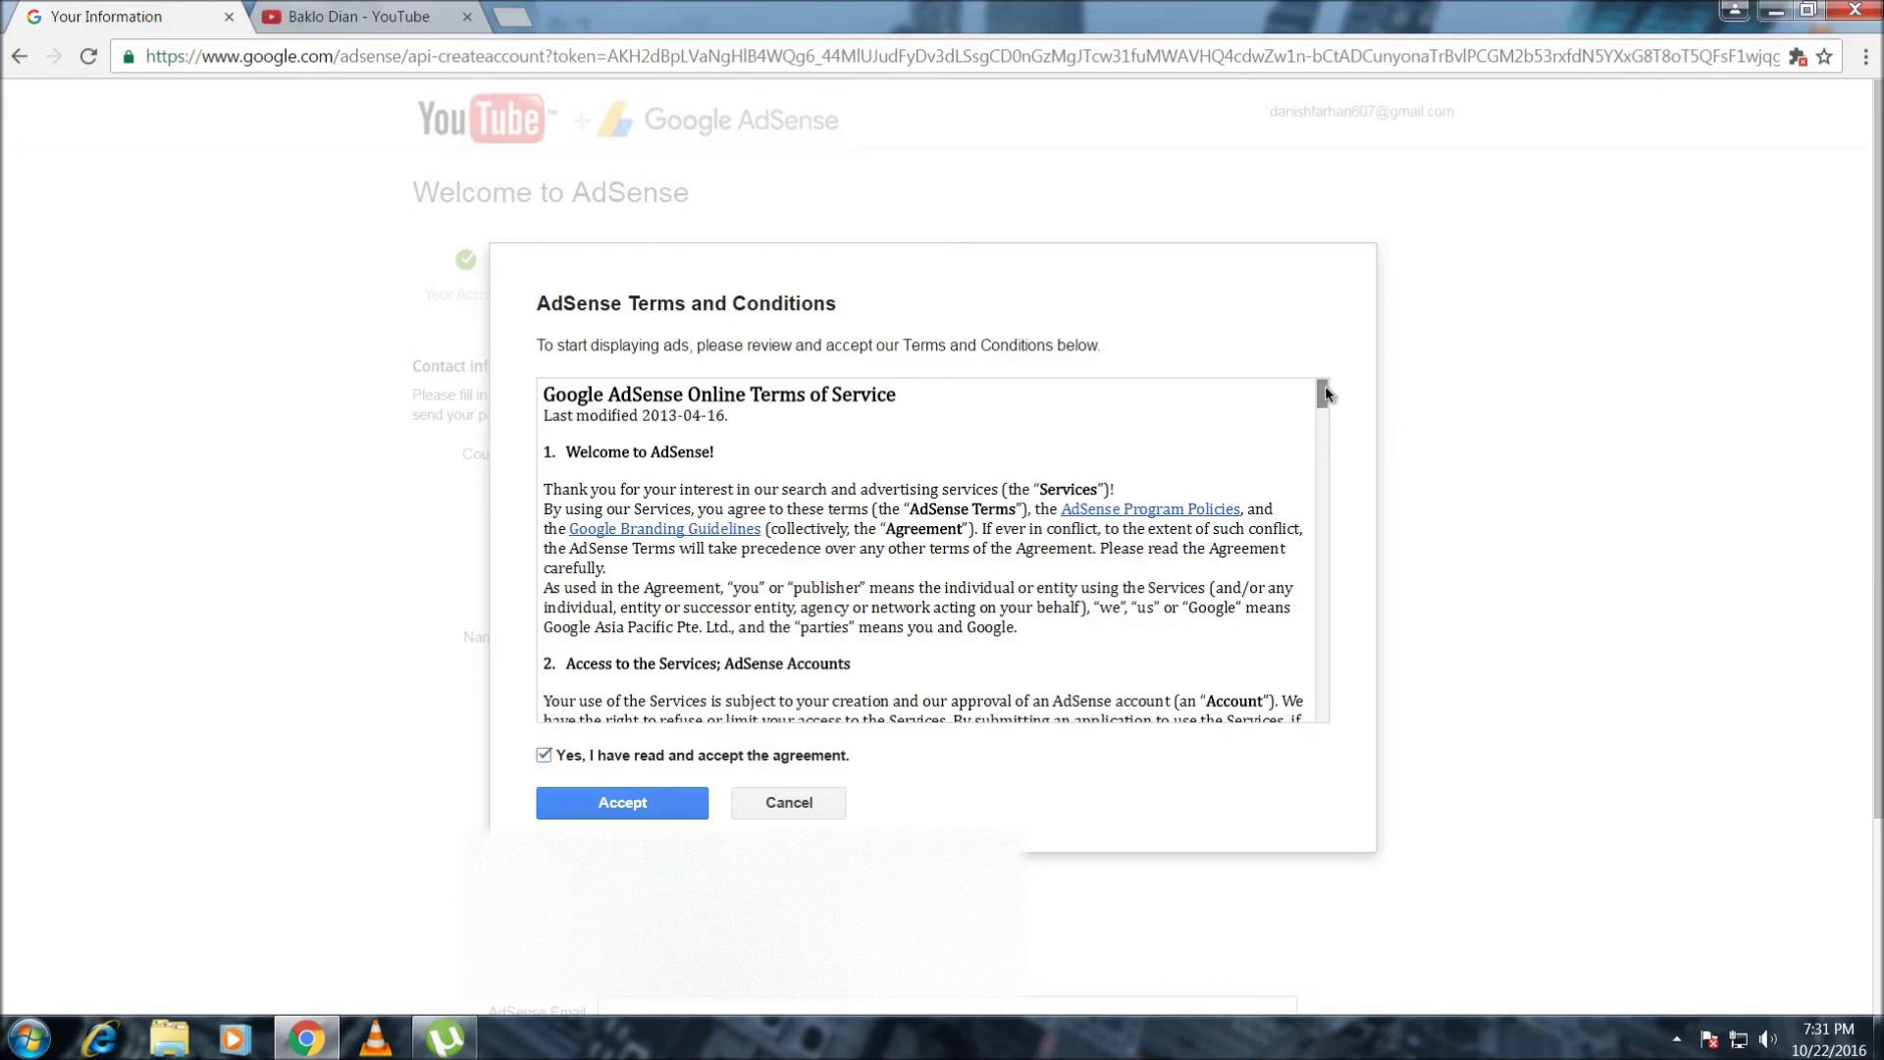
left_click_drag(1325, 393, 1313, 736)
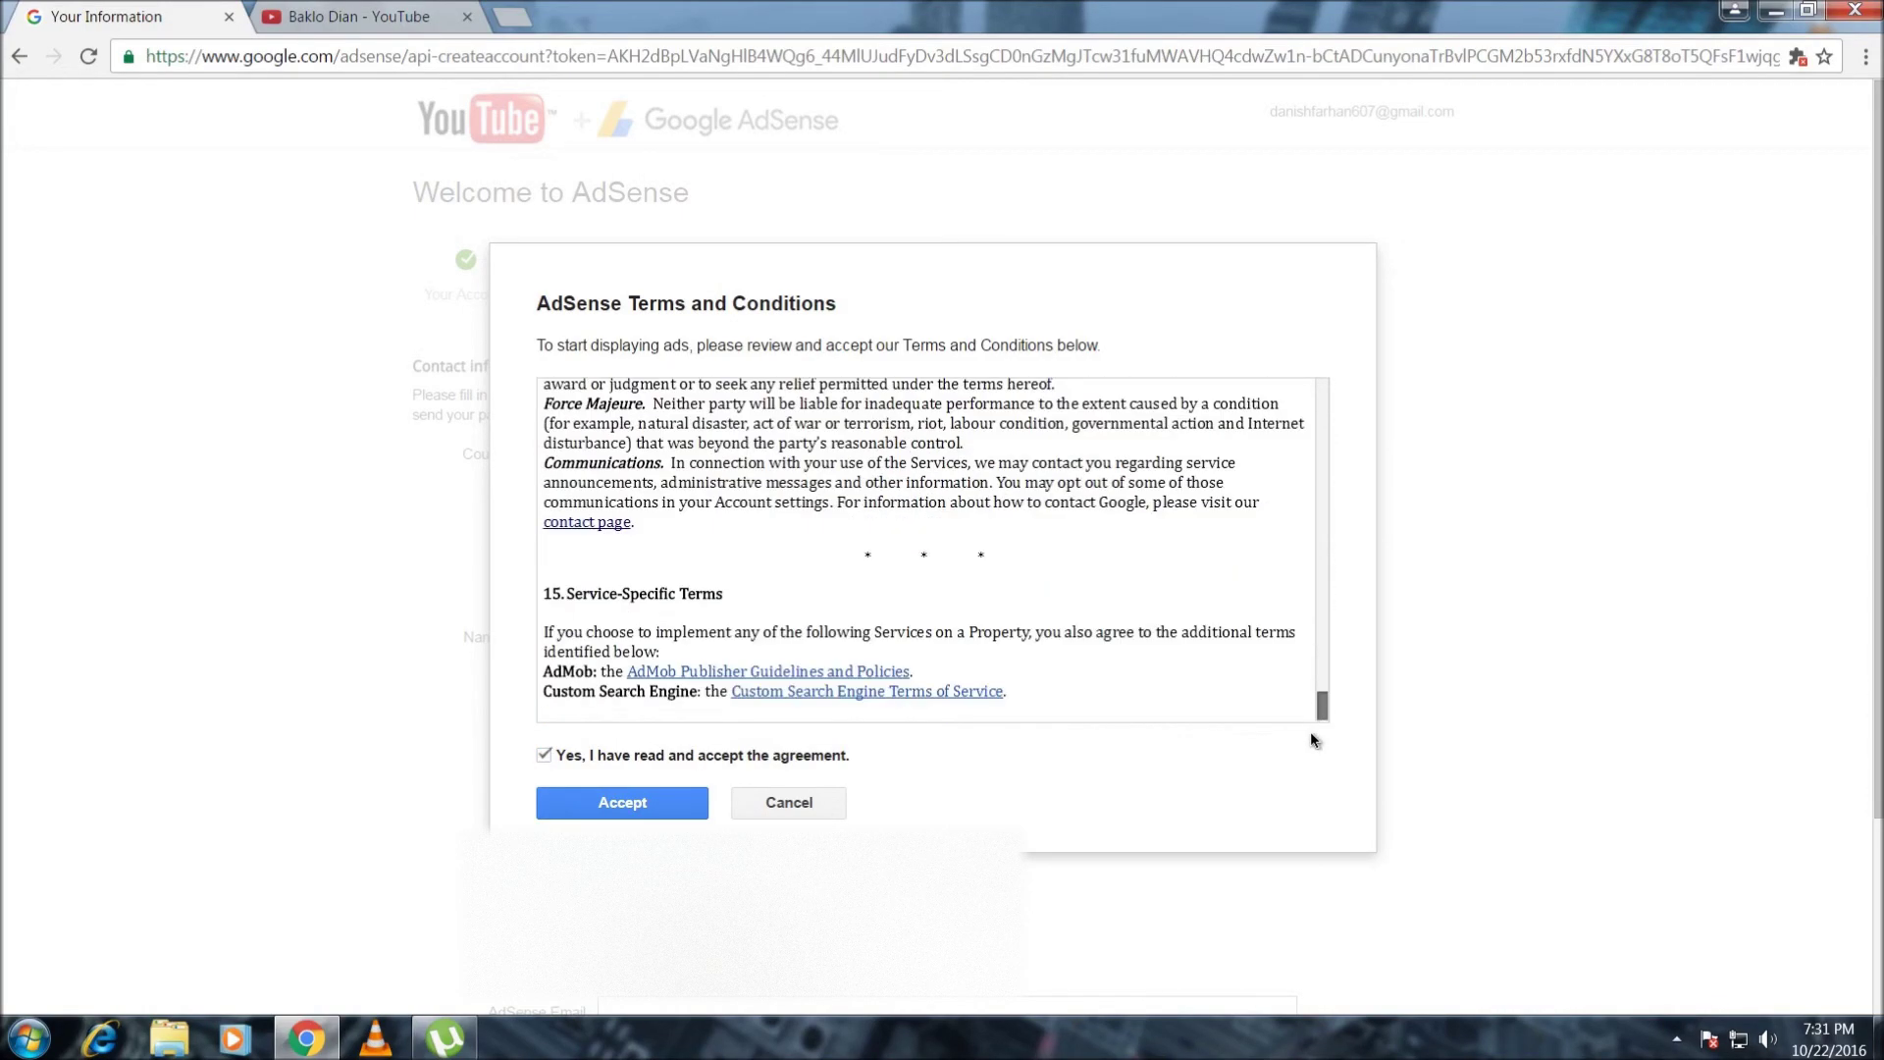
left_click(589, 802)
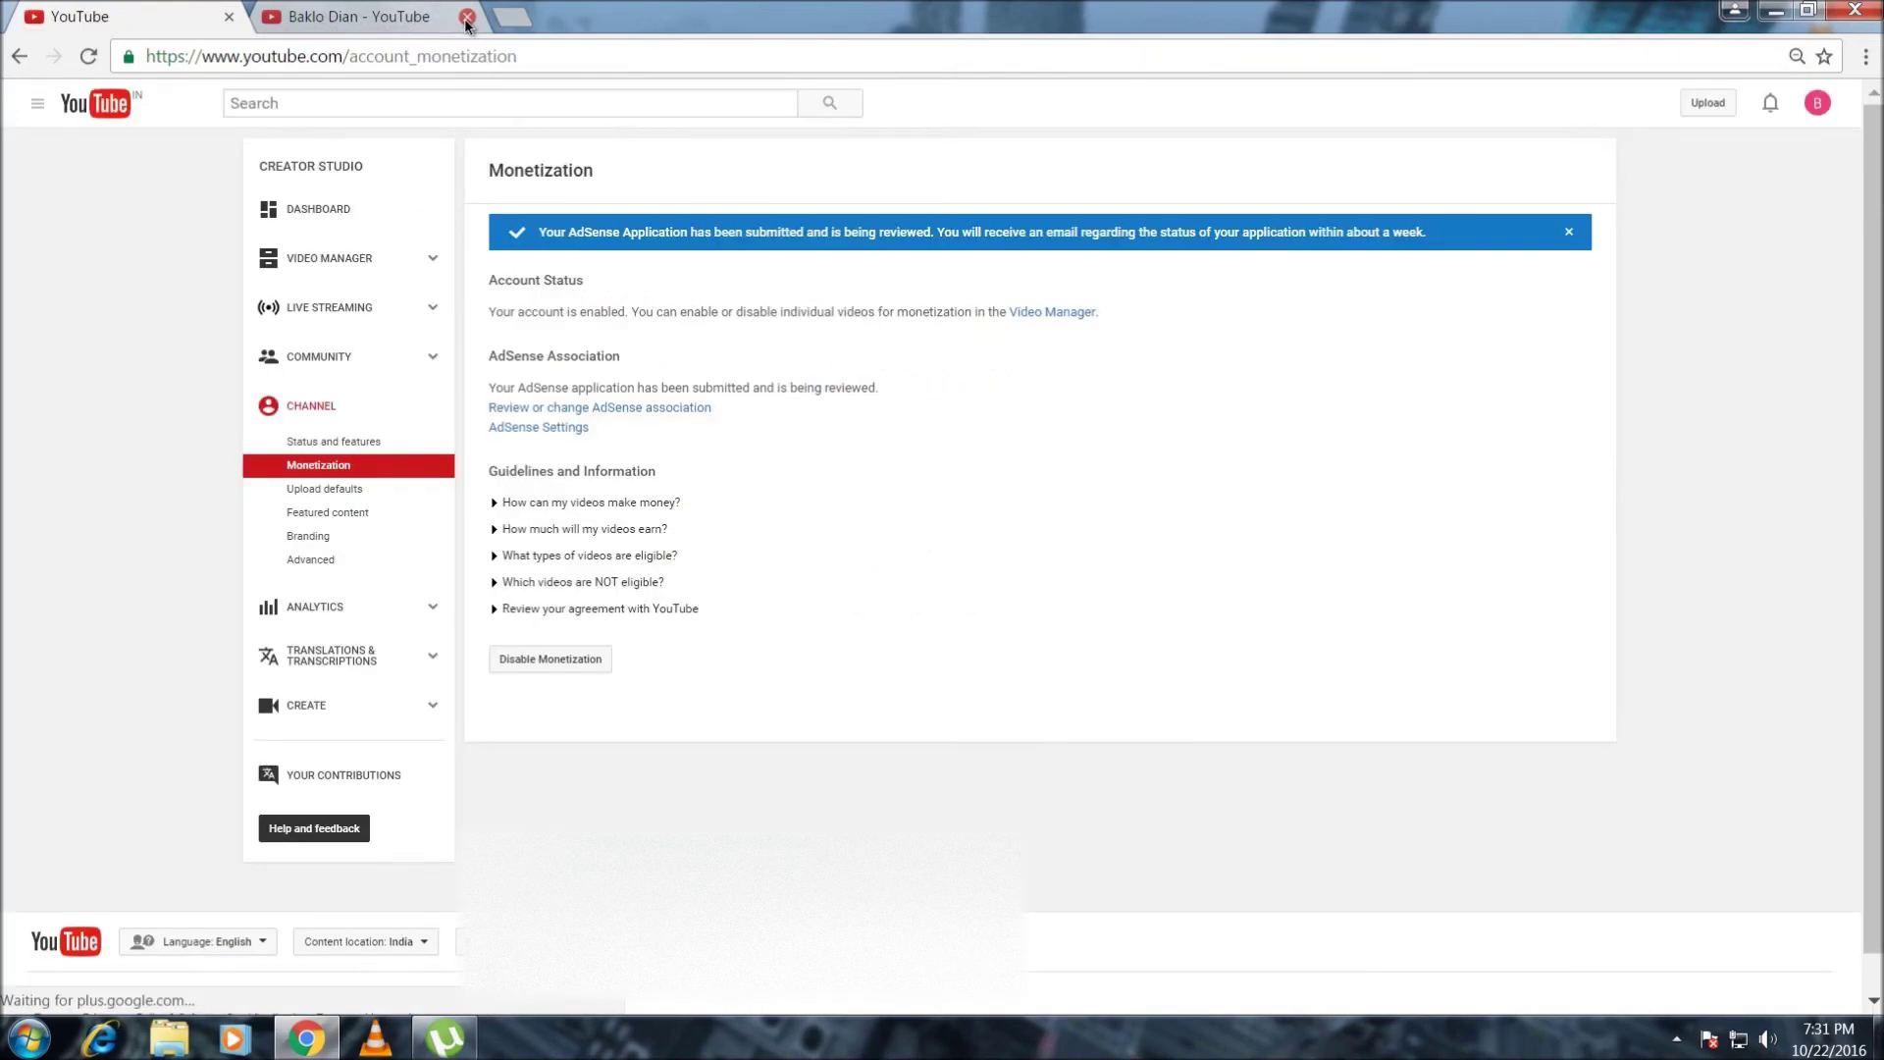
- Close the extra channel tab, review the under-review confirmation, and go to the Dashboard
left_click(466, 17)
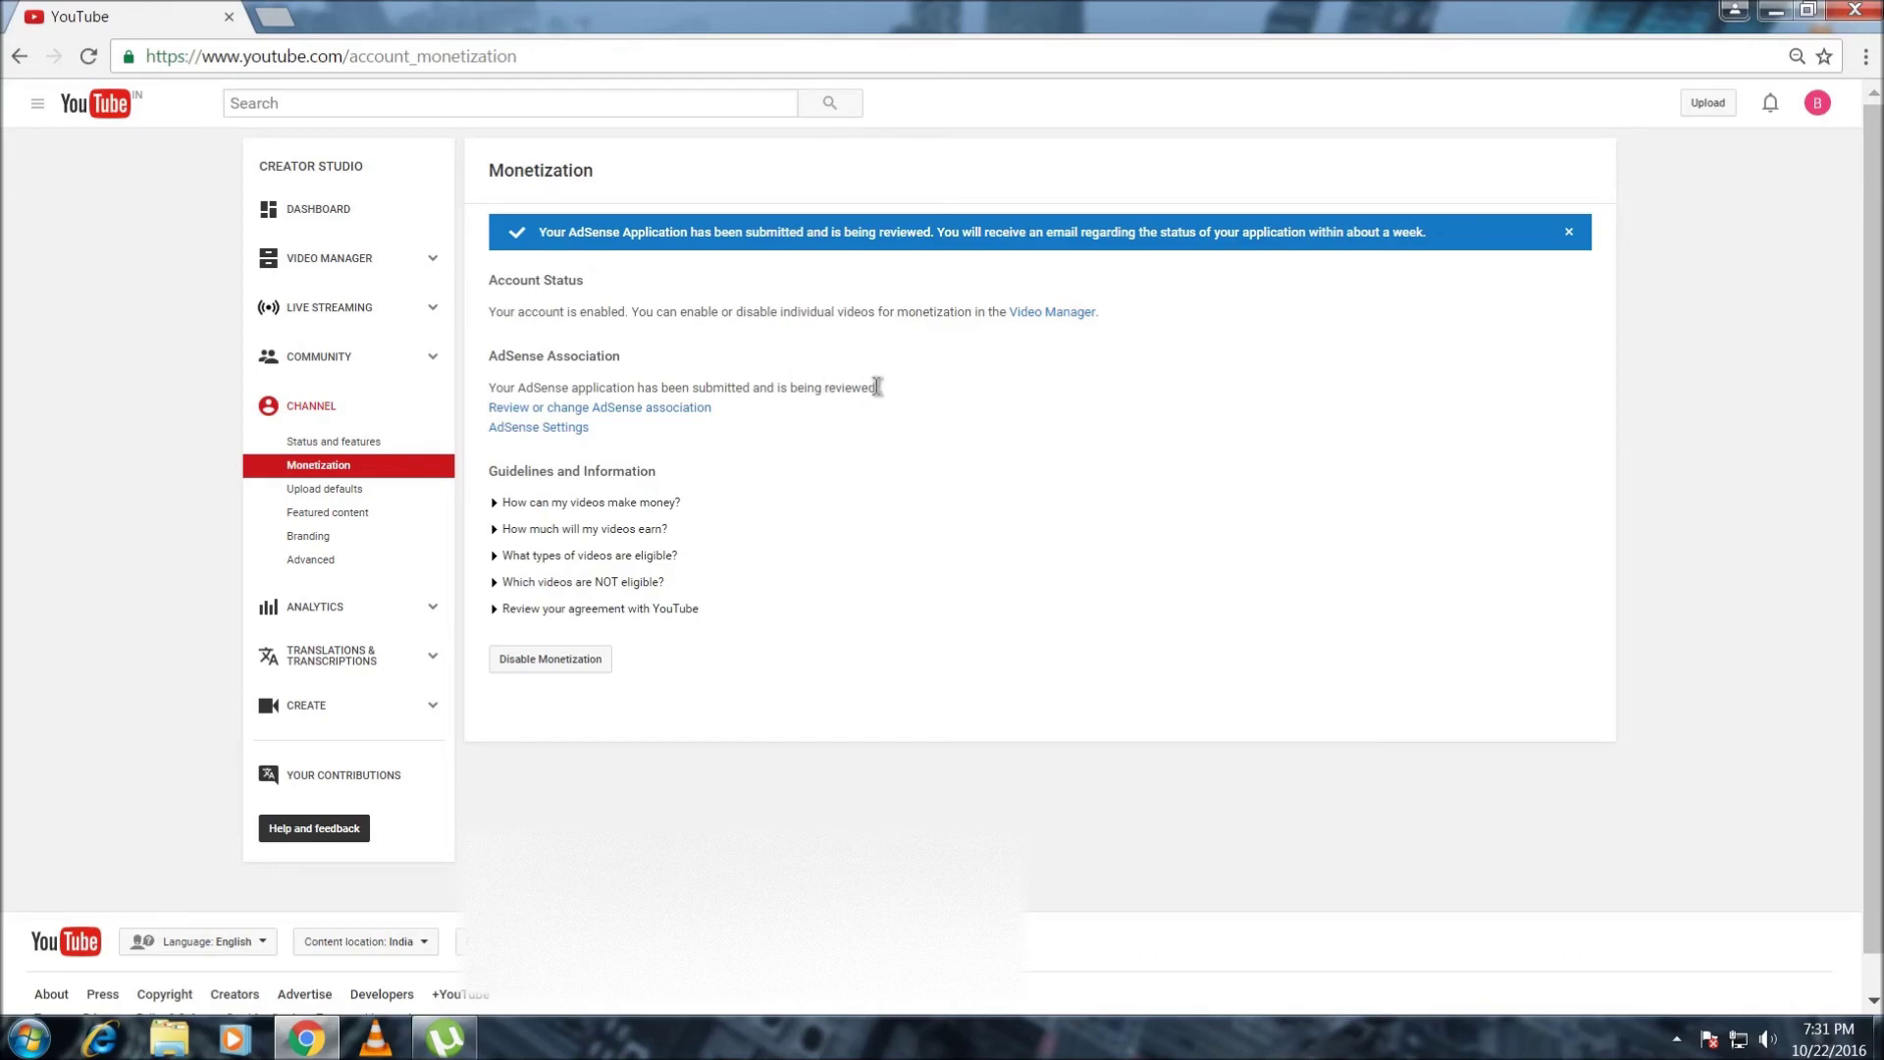
left_click_drag(876, 388, 793, 389)
left_click(903, 405)
left_click_drag(828, 387, 879, 388)
left_click(975, 392)
left_click(347, 209)
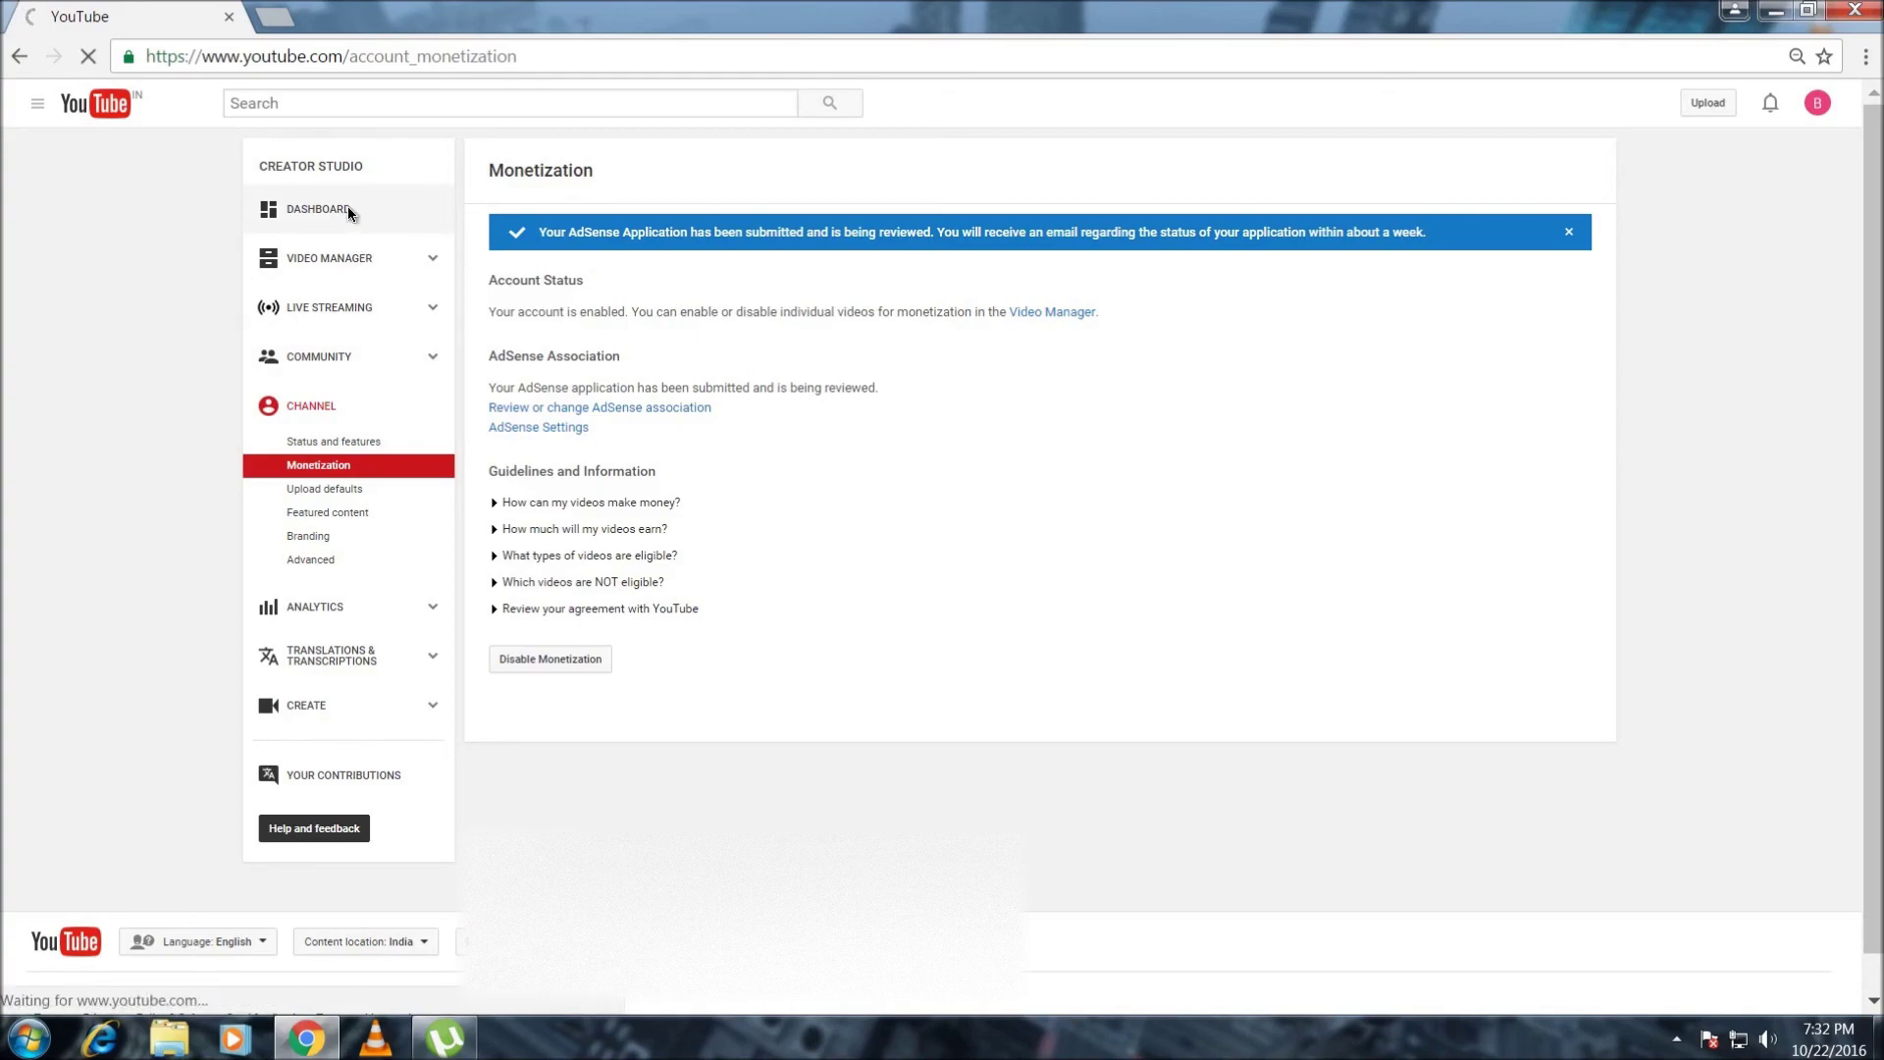